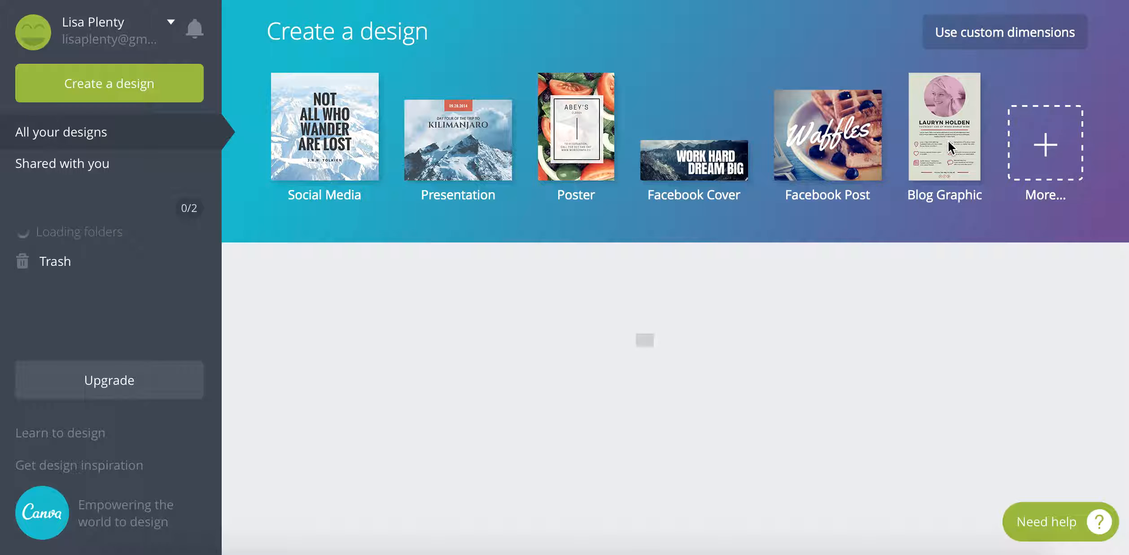
Start a new blank Social Media design from the popular design types.
scroll(675, 341, "down", 4)
scroll(675, 341, "up", 4)
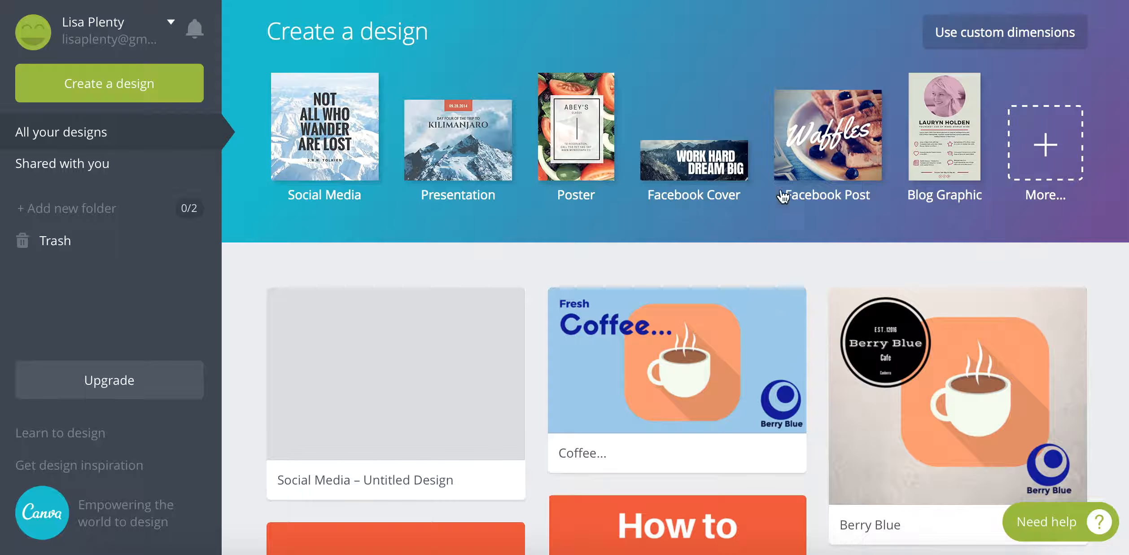
left_click(116, 91)
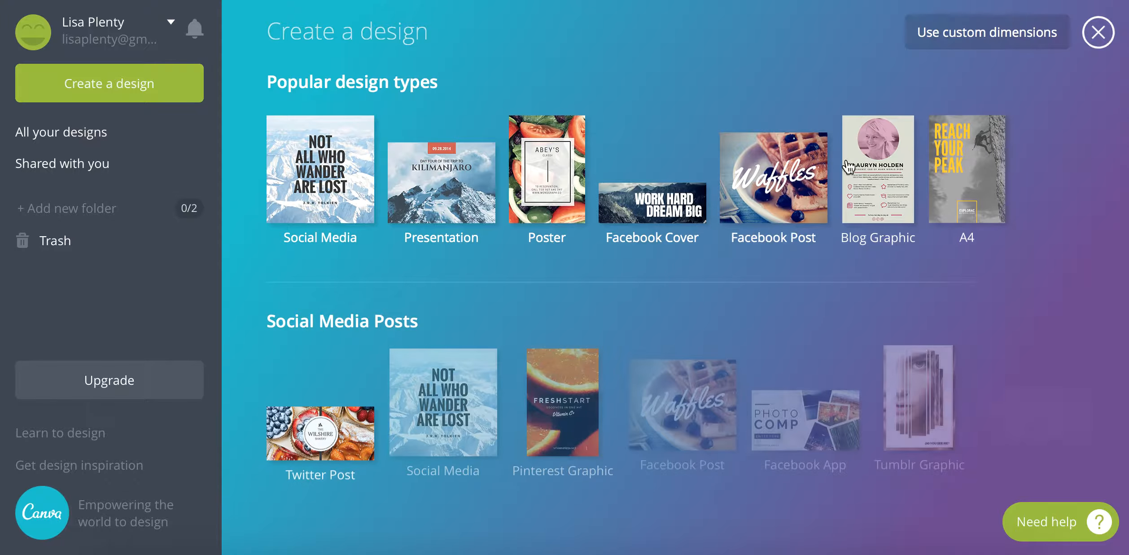
scroll(681, 283, "down", 9)
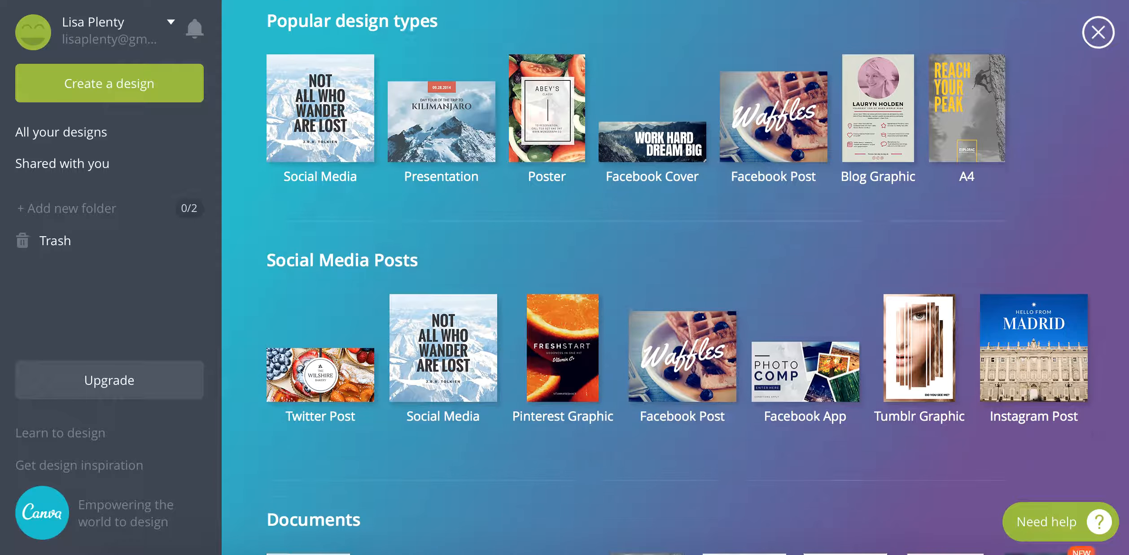
scroll(681, 282, "down", 2)
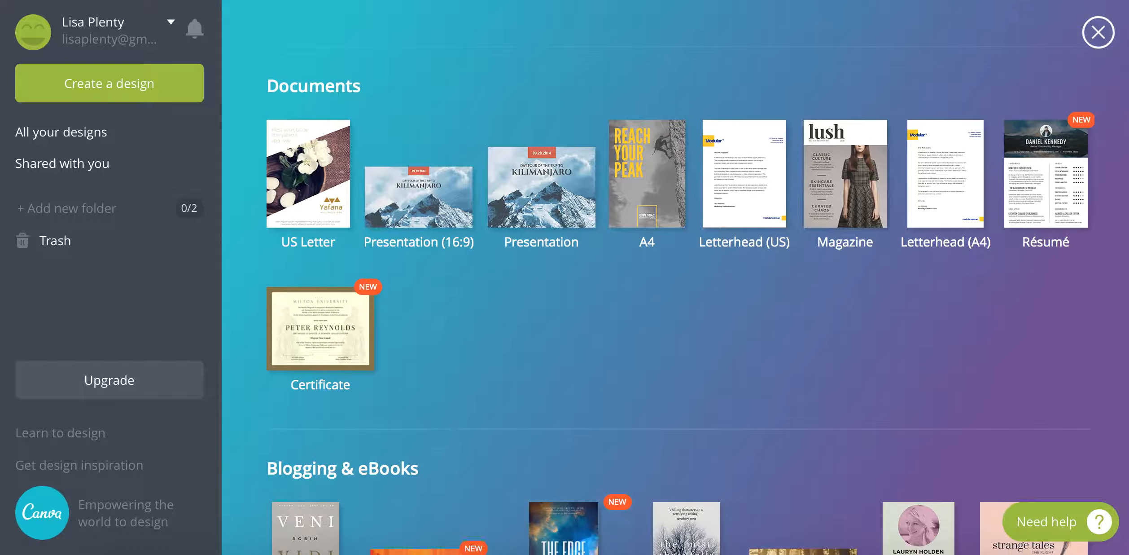
scroll(681, 282, "up", 11)
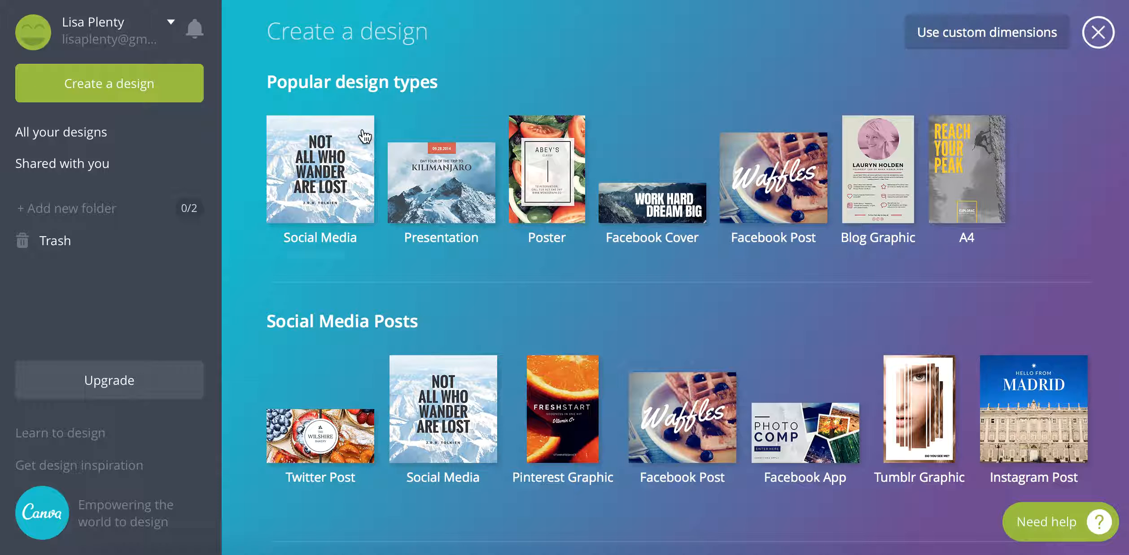
left_click(312, 167)
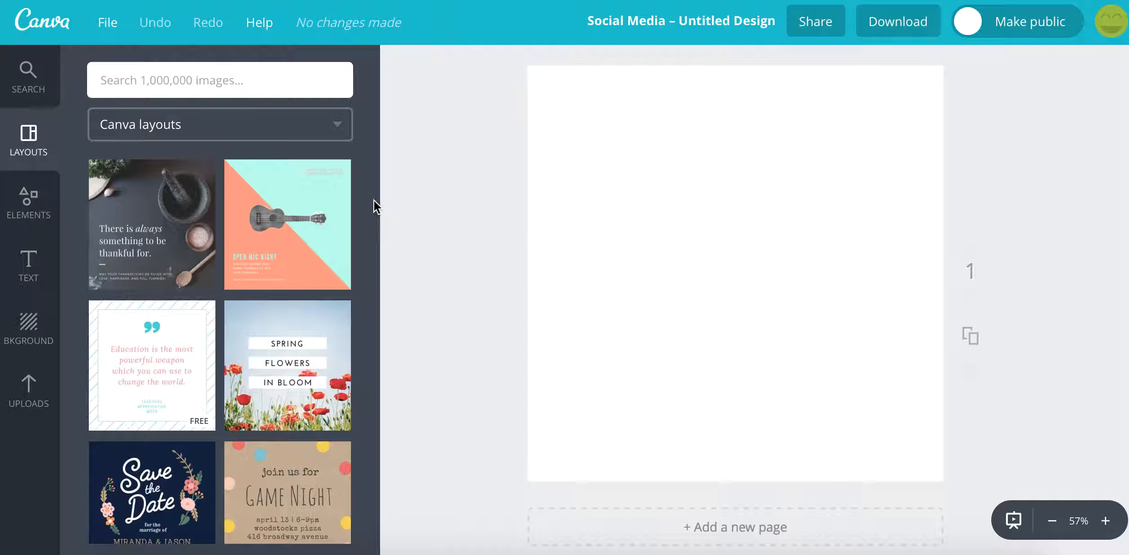
Fill the page background with turquoise from the default palette and lighten it to the custom document colour 90d5e6.
left_click_drag(373, 211, 396, 184)
left_click(32, 331)
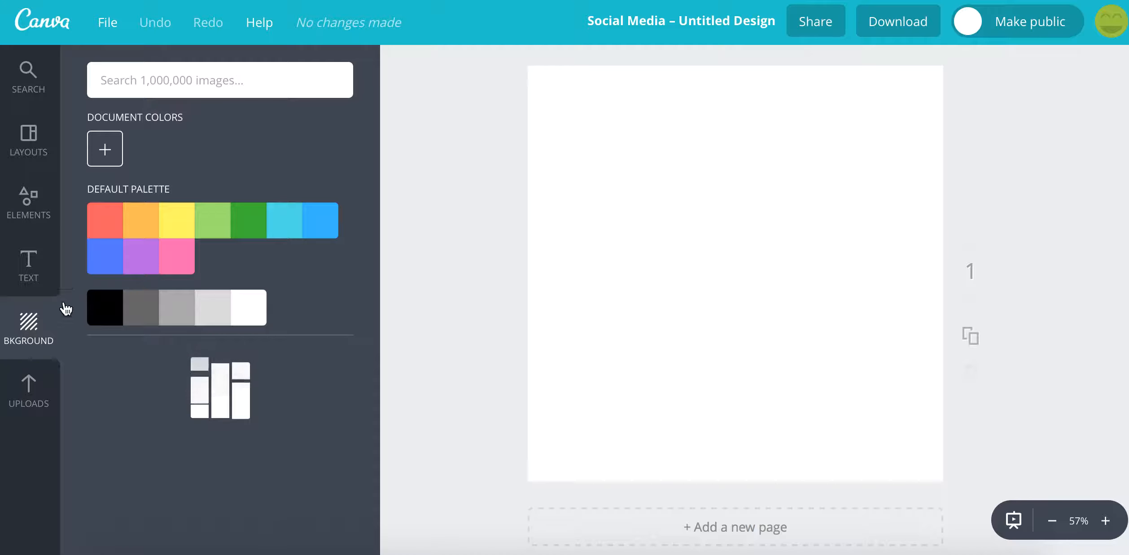
left_click(288, 223)
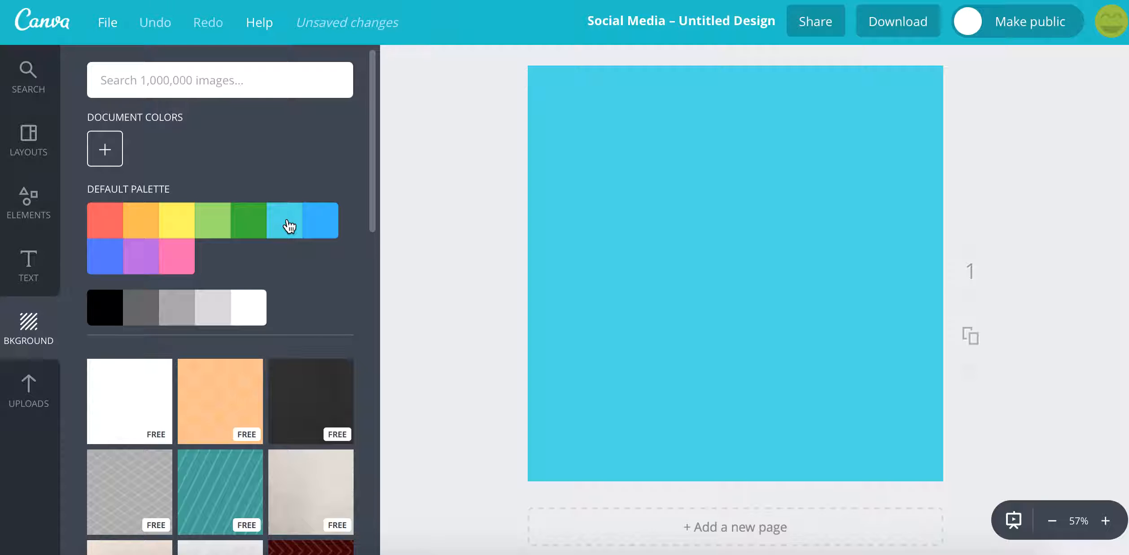
left_click(106, 150)
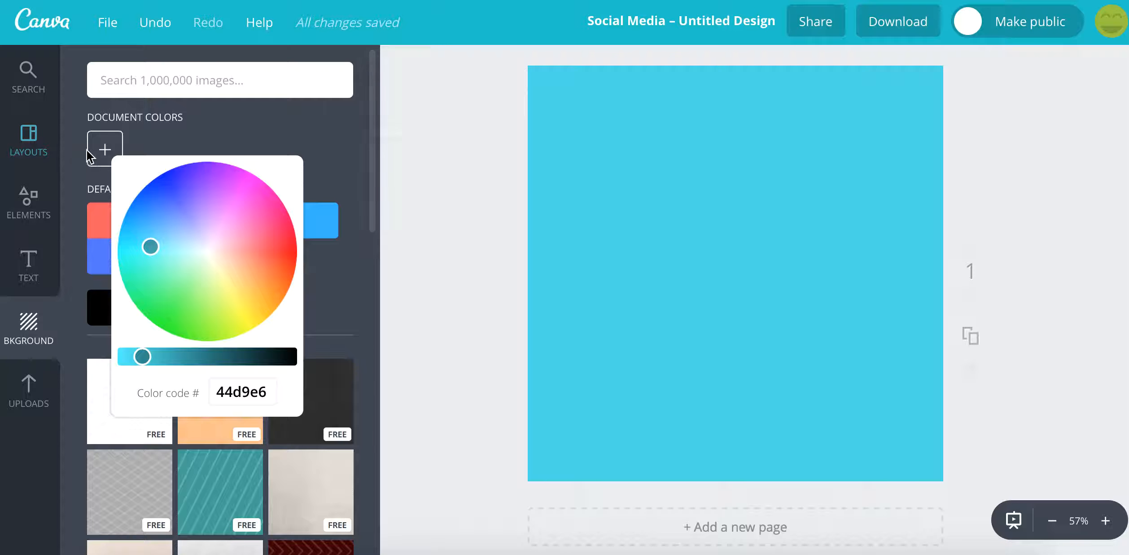
left_click(185, 136)
left_click(106, 150)
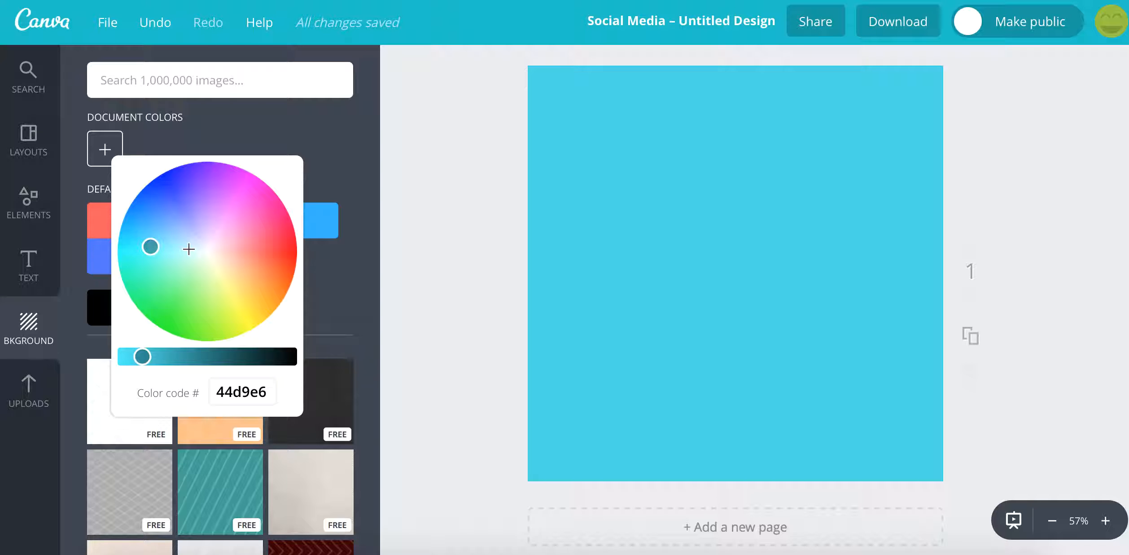
left_click_drag(189, 250, 178, 245)
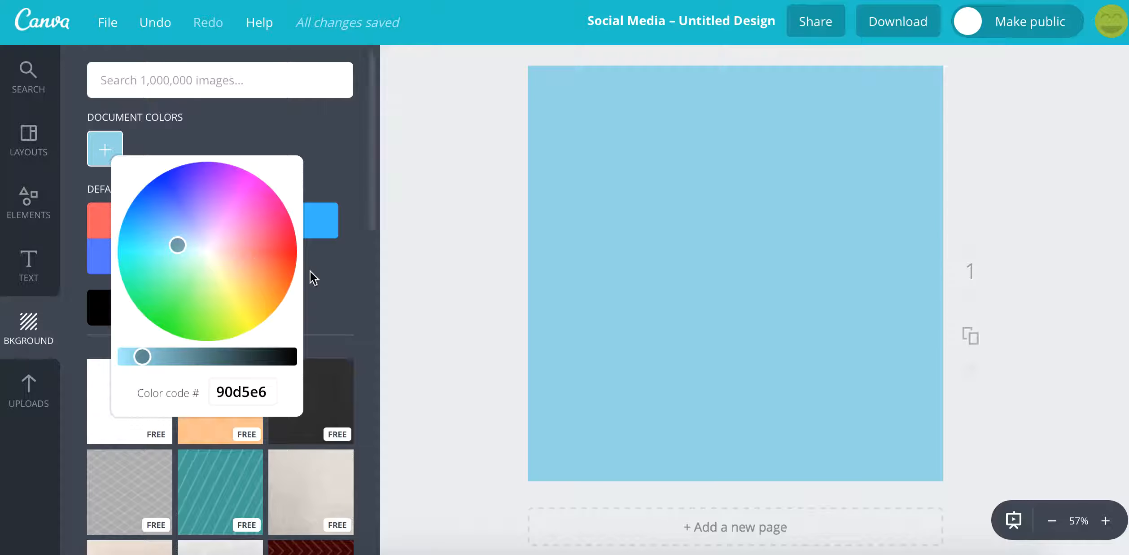
left_click(277, 121)
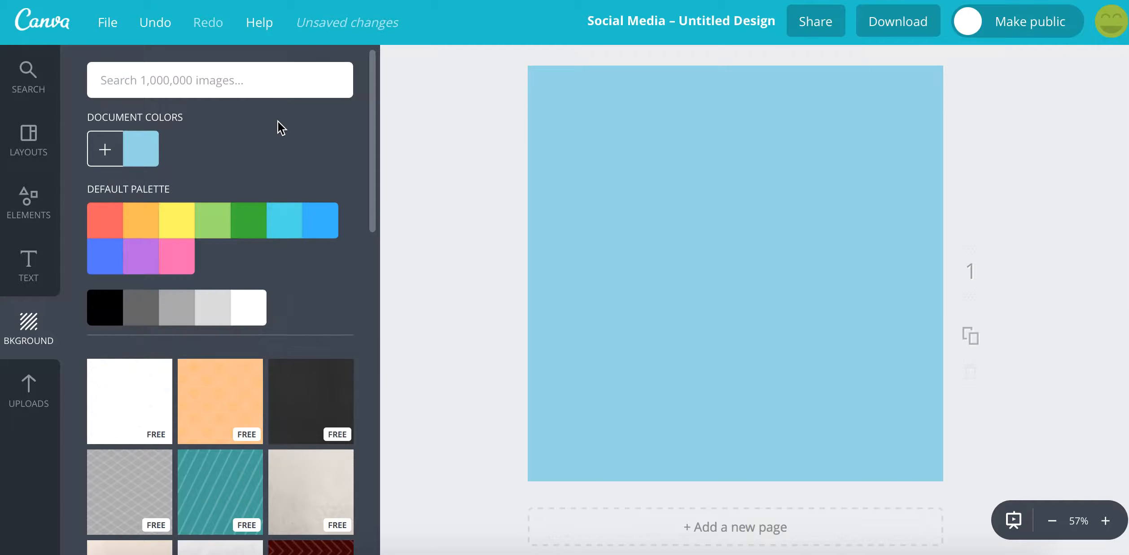
Search the image library for "coffee" and add the free orange illustration of a steaming coffee cup to the page.
left_click(37, 216)
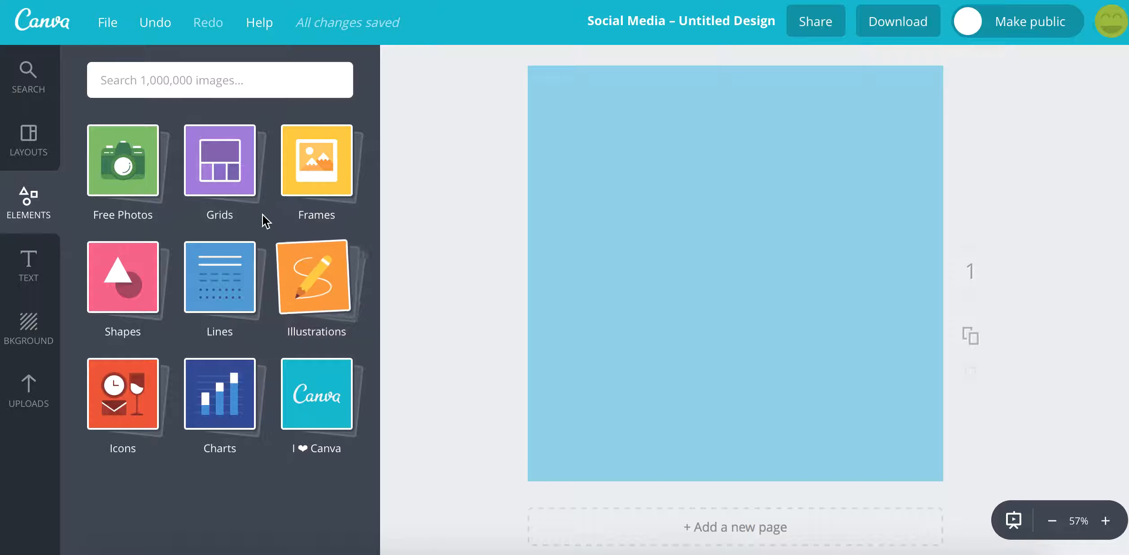
left_click(222, 80)
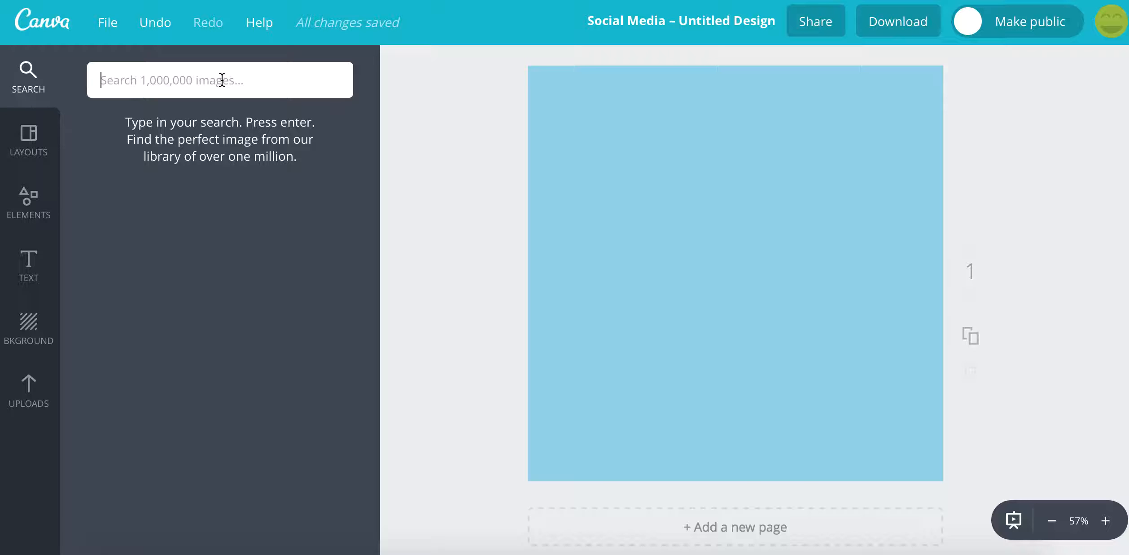
type("coffee")
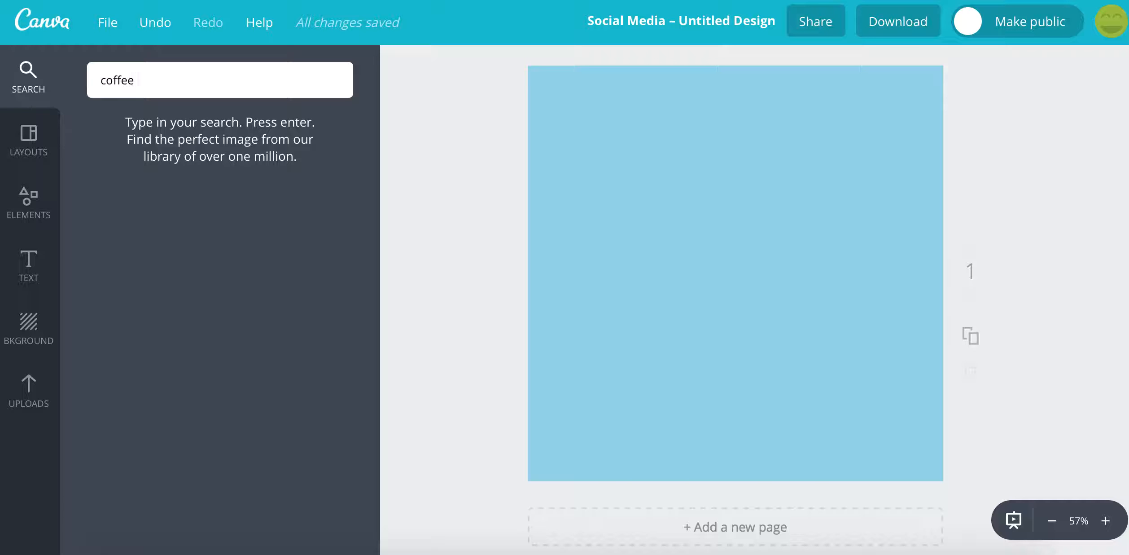
key("Return")
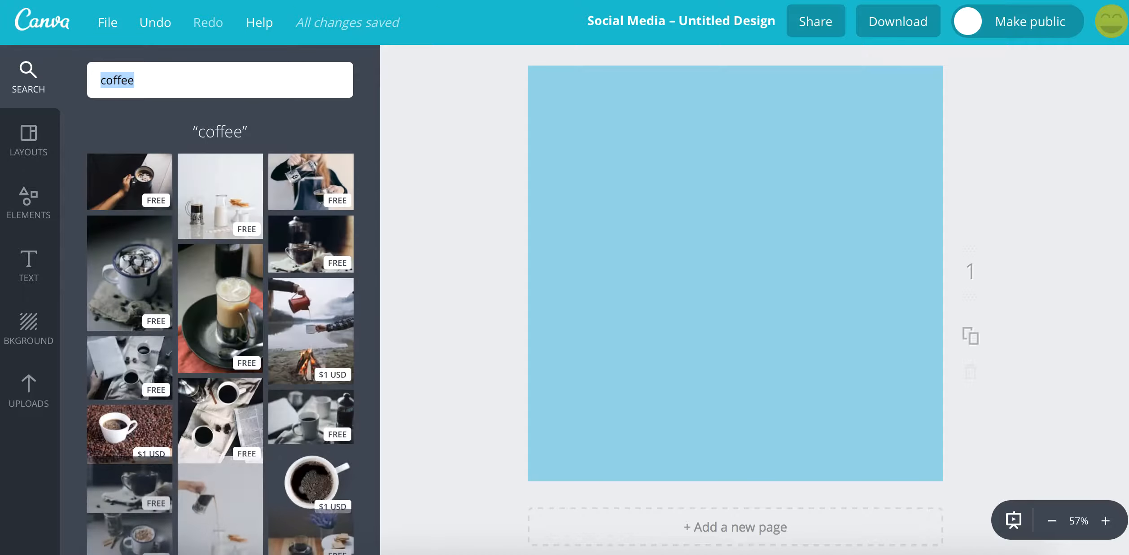
scroll(175, 299, "down", 8)
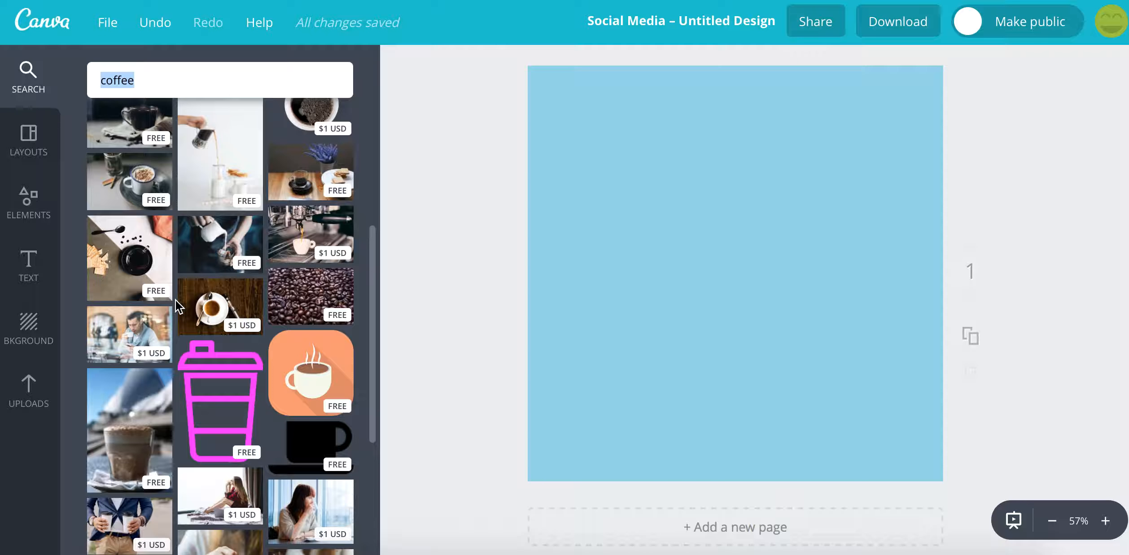
left_click(271, 400)
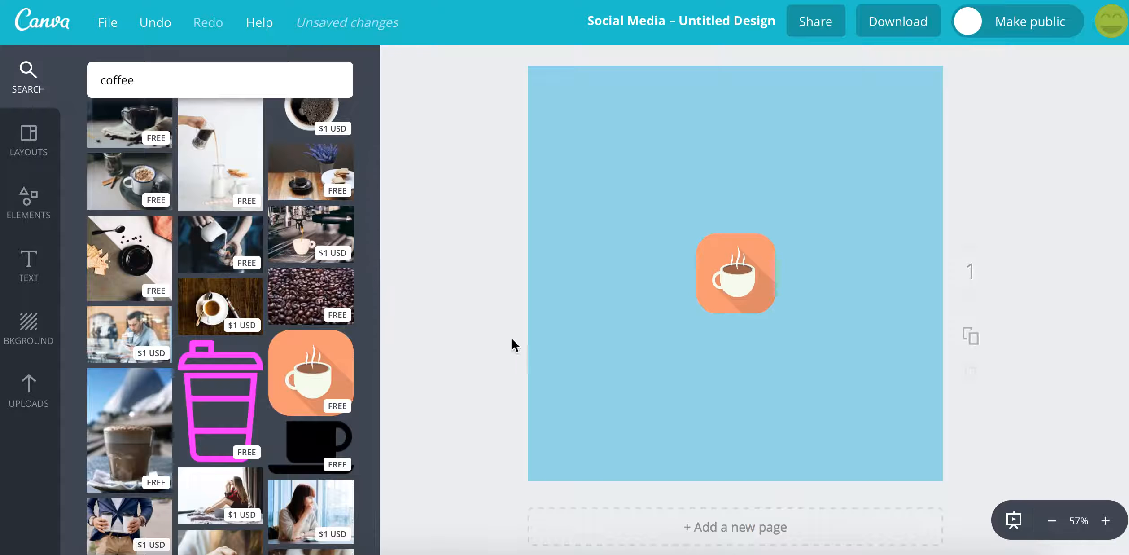
Enlarge the coffee cup illustration to about two thirds of the page width and centre it on the page.
left_click(727, 265)
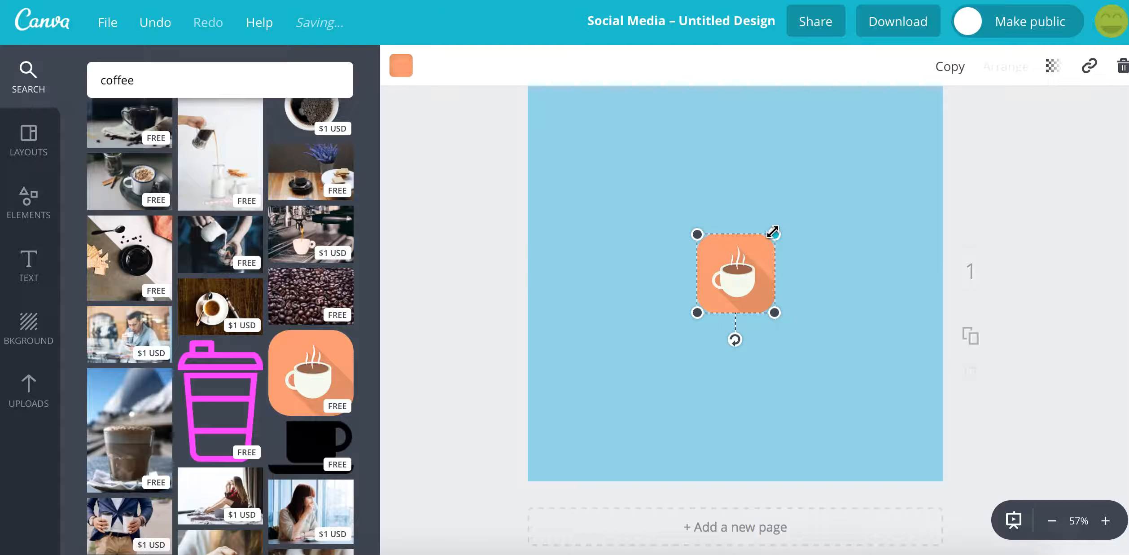
left_click_drag(772, 234, 893, 137)
left_click_drag(698, 312, 615, 396)
left_click_drag(741, 296, 727, 308)
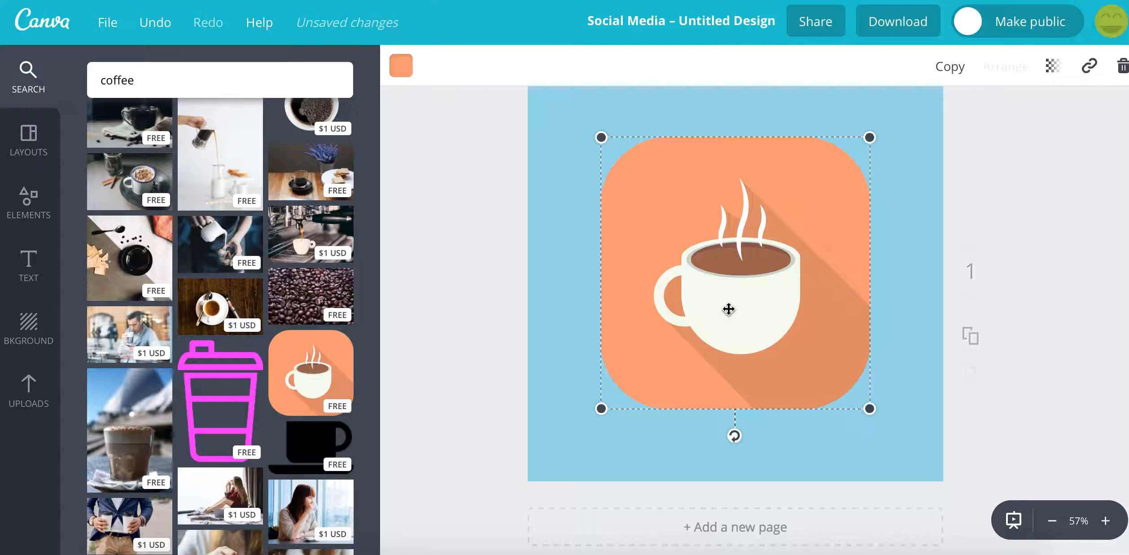
left_click(884, 471)
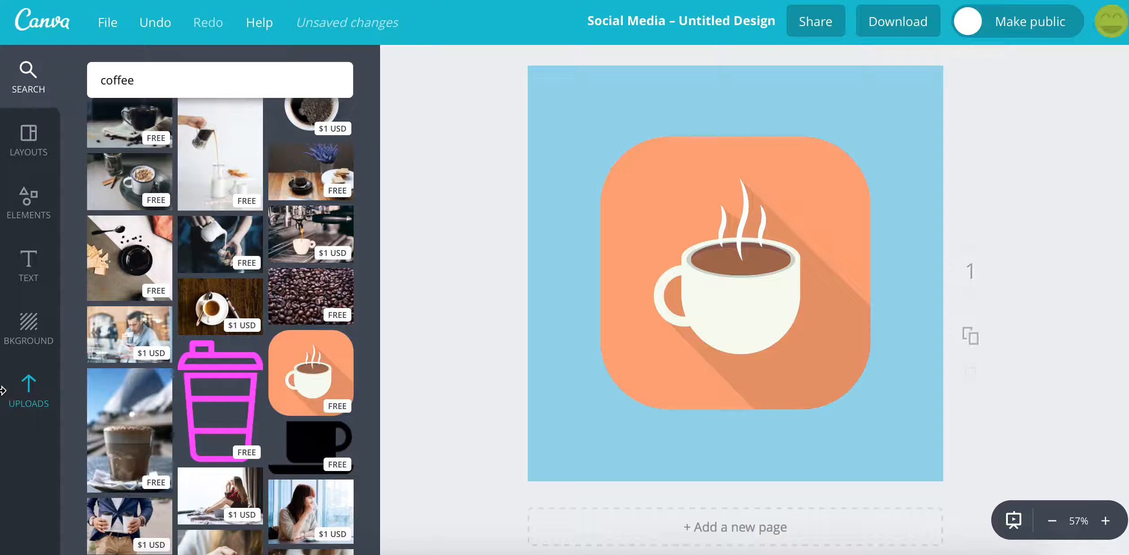
Add the uploaded Berry Blue logo, shrink it and place it in the lower-right corner of the page.
left_click(36, 397)
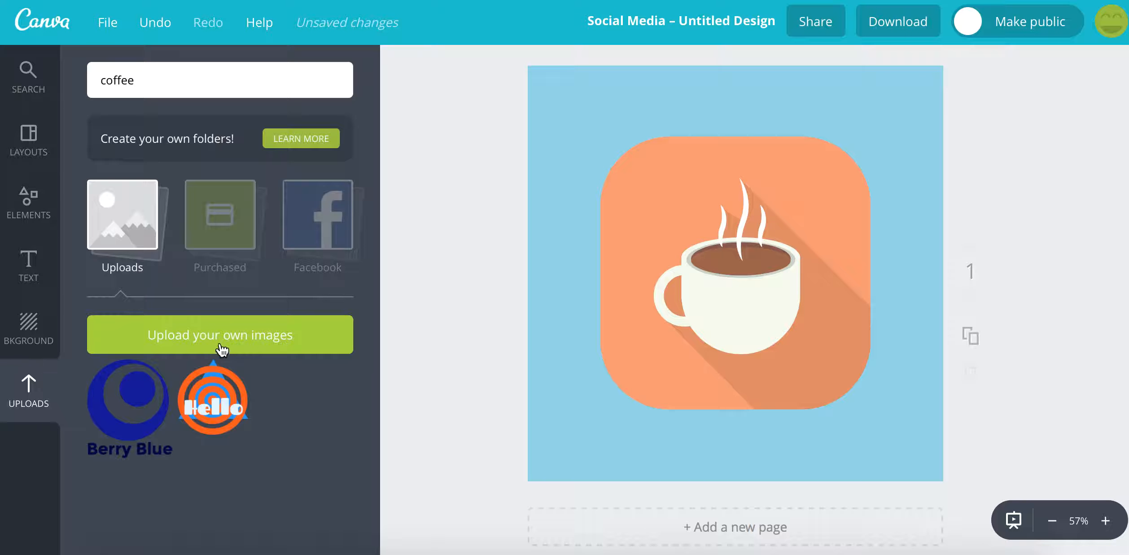
left_click(124, 442)
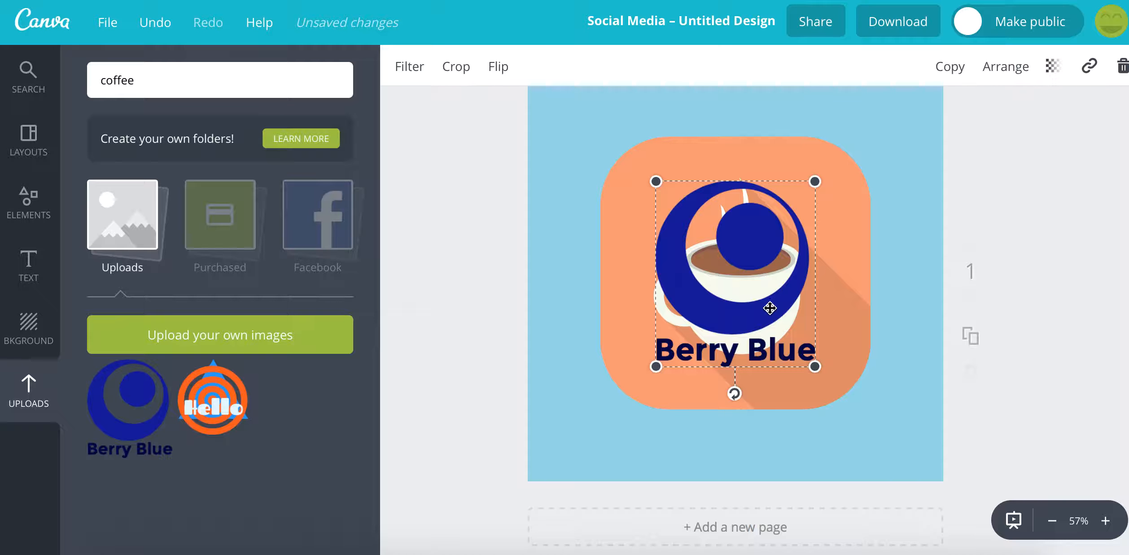
left_click_drag(815, 181, 753, 250)
left_click_drag(692, 330, 859, 431)
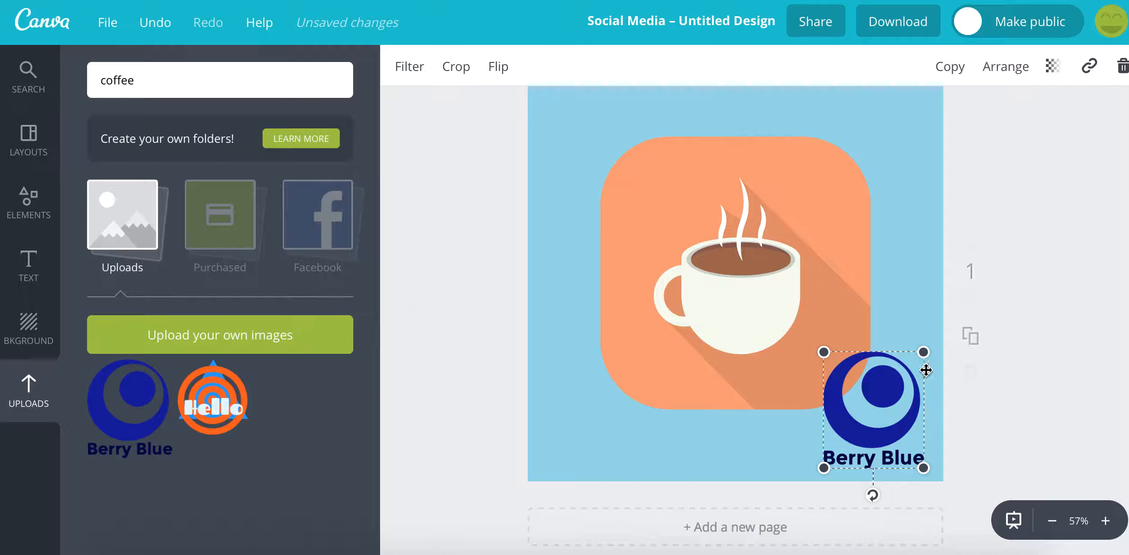
left_click_drag(924, 352, 894, 385)
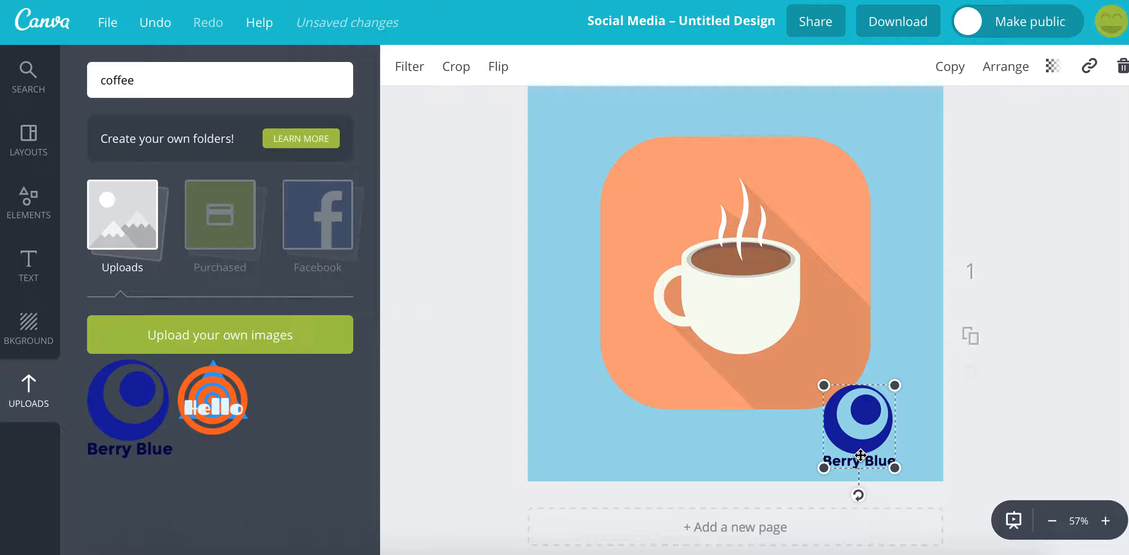
left_click_drag(857, 453, 884, 447)
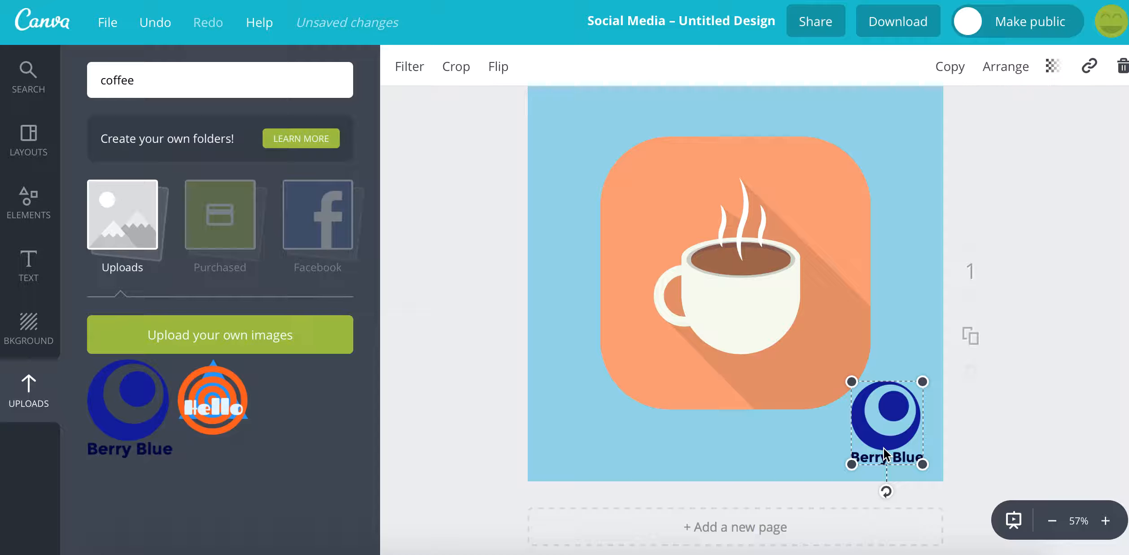
left_click(903, 318)
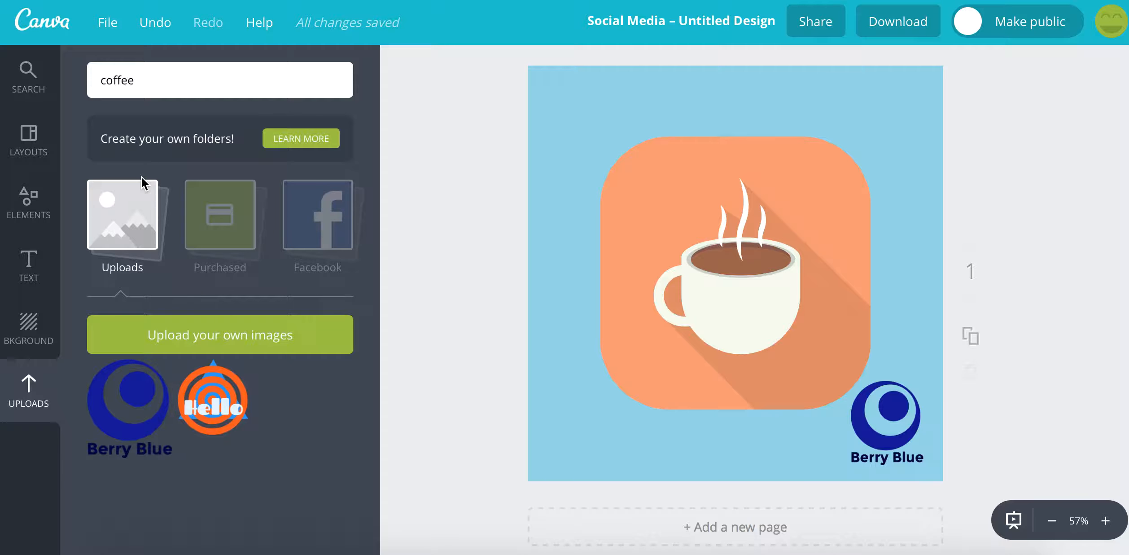
Add a heading text box to the page.
left_click(28, 267)
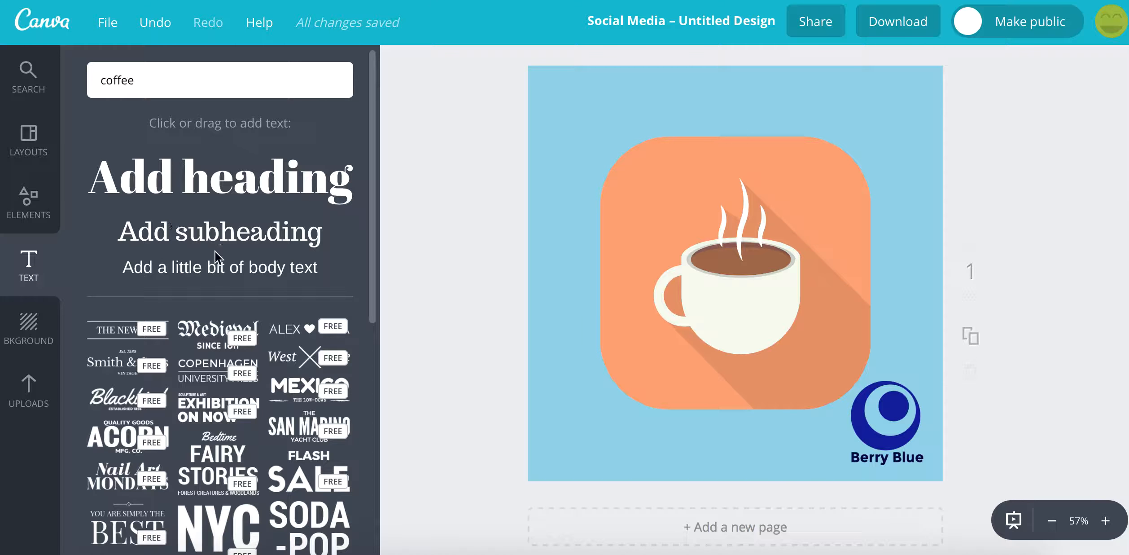
left_click_drag(369, 231, 368, 174)
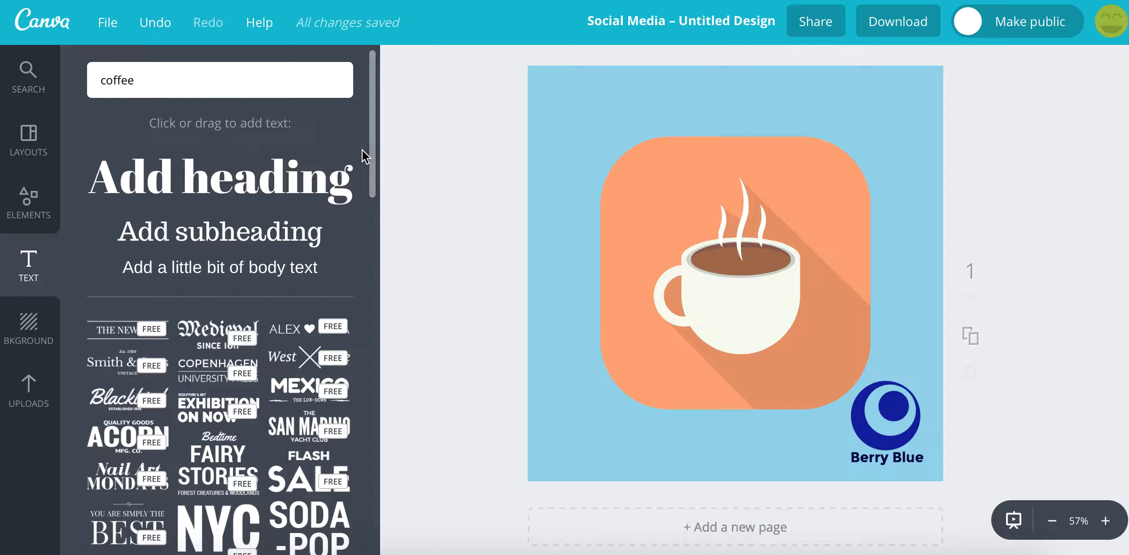
left_click(213, 185)
Replace the heading's placeholder text with "Get your morning fix" and move the heading to the top of the page.
left_click(723, 298)
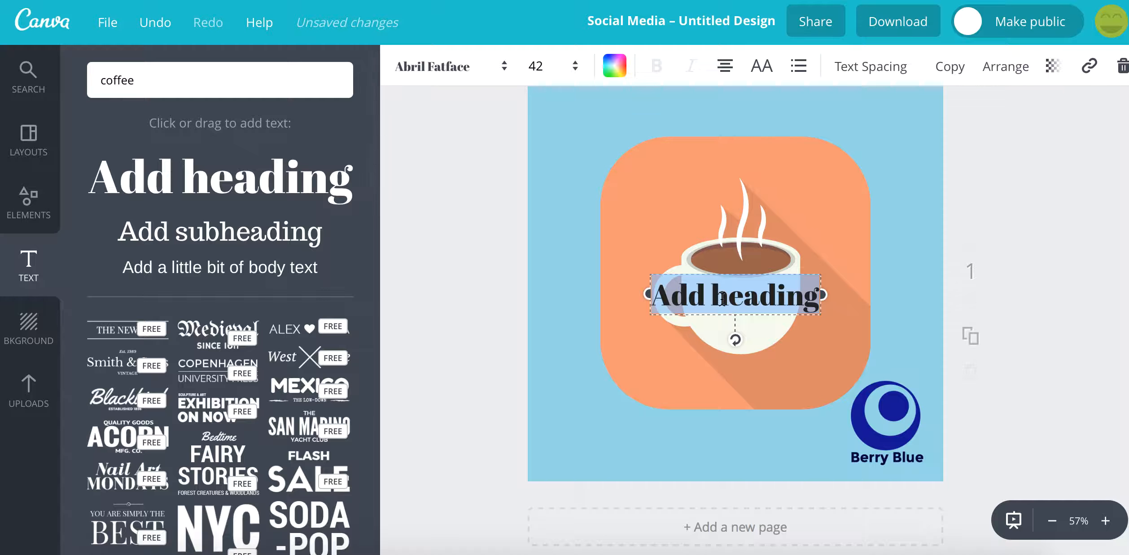
left_click(724, 297)
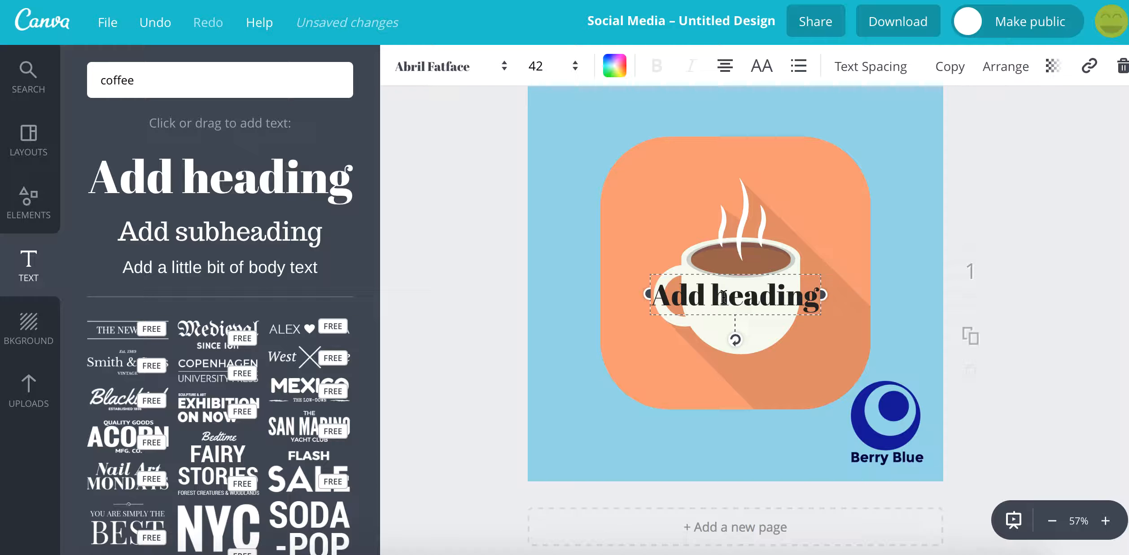
left_click_drag(653, 296, 823, 297)
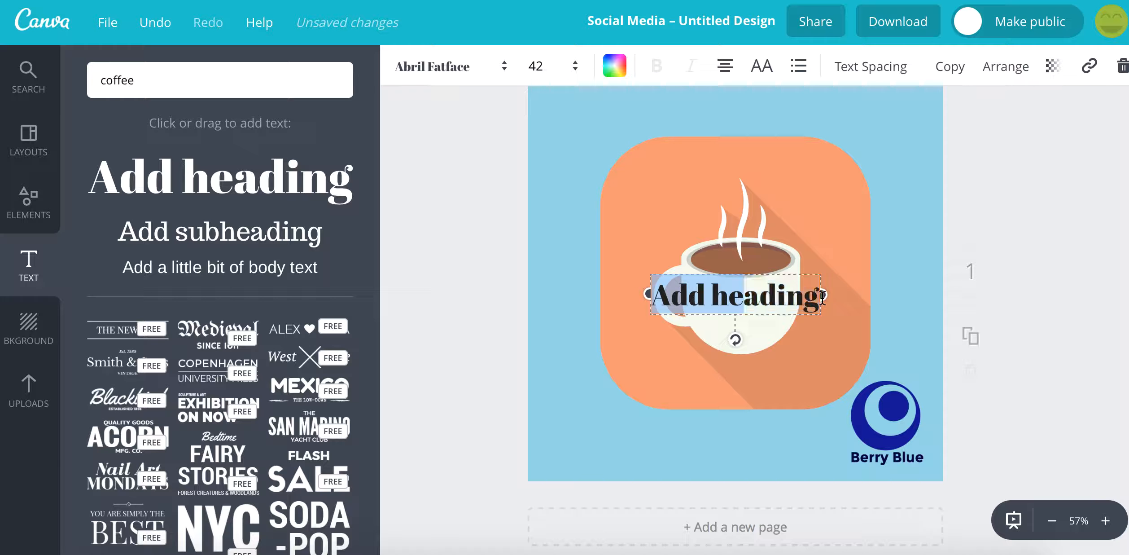
triple_click(716, 288)
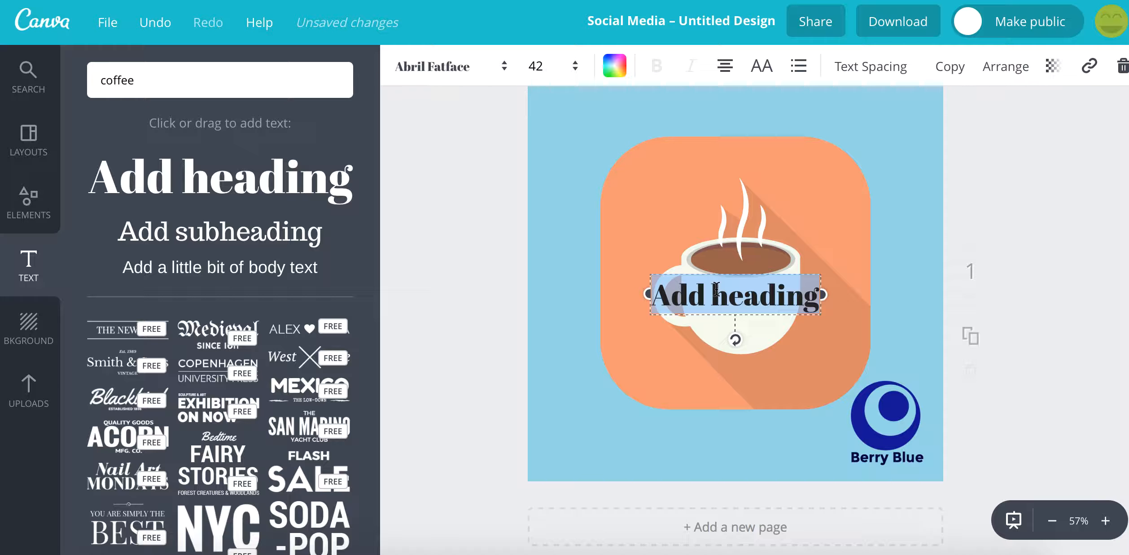
type("Get yo")
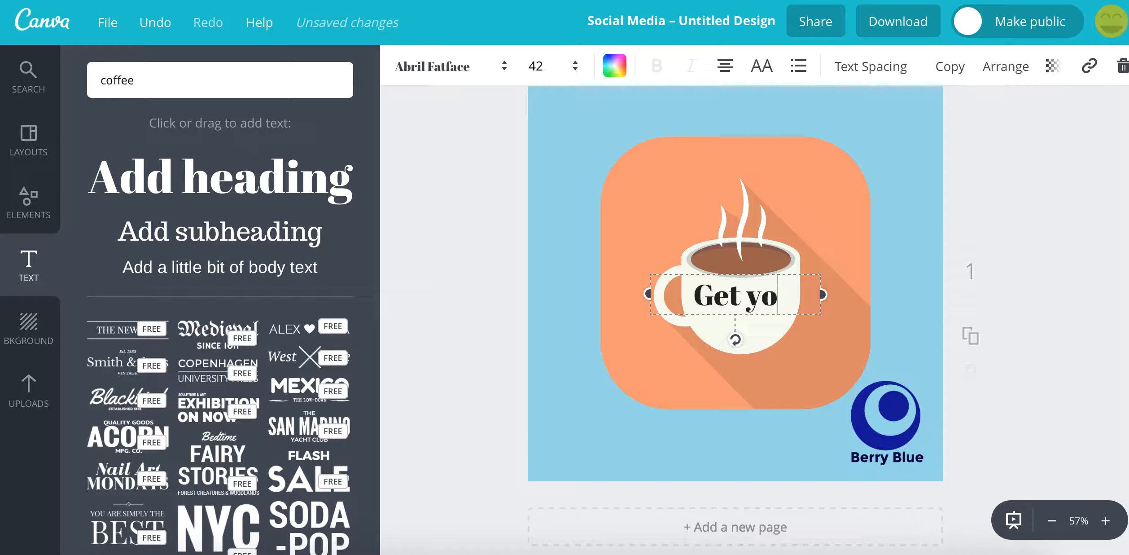
type("ur monrni")
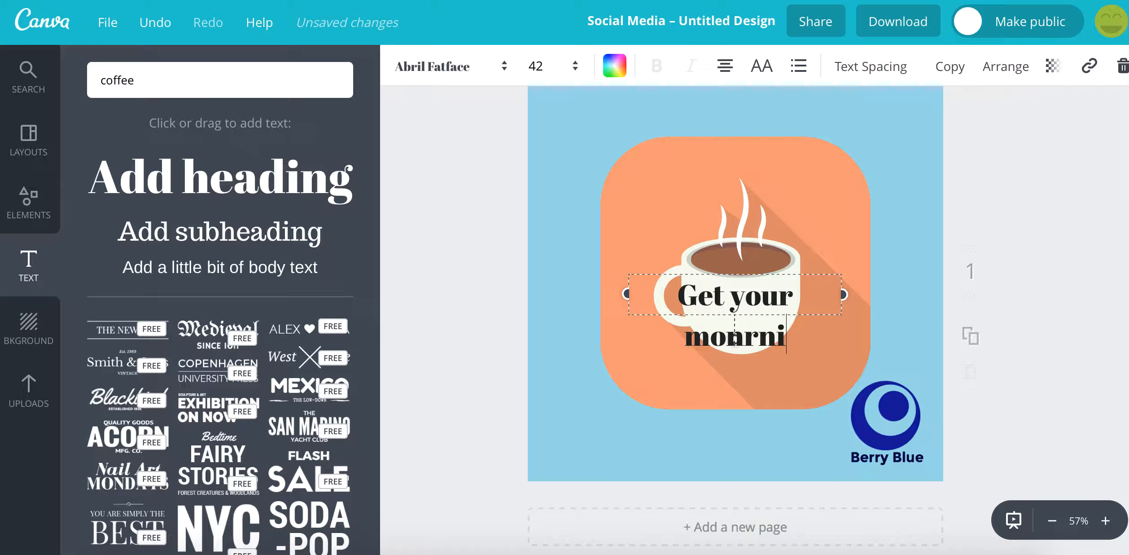
key("BackSpace")
key("BackSpace")
key("BackSpace")
key("BackSpace")
type("rning fix")
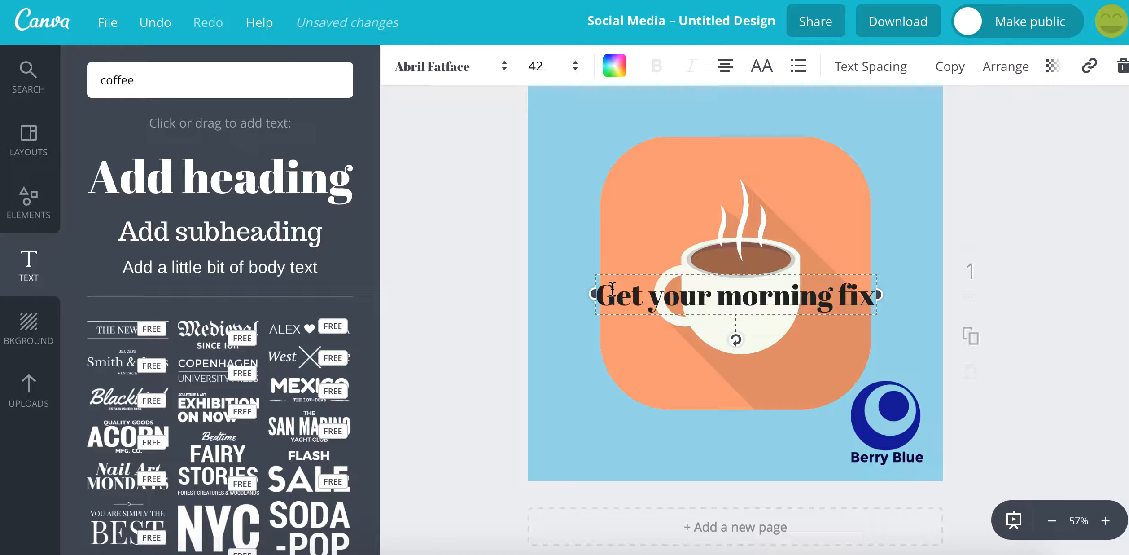
left_click_drag(602, 212, 569, 92)
Change the heading's font to Archivo Black and widen its text box so the text fits on one line.
left_click(595, 105)
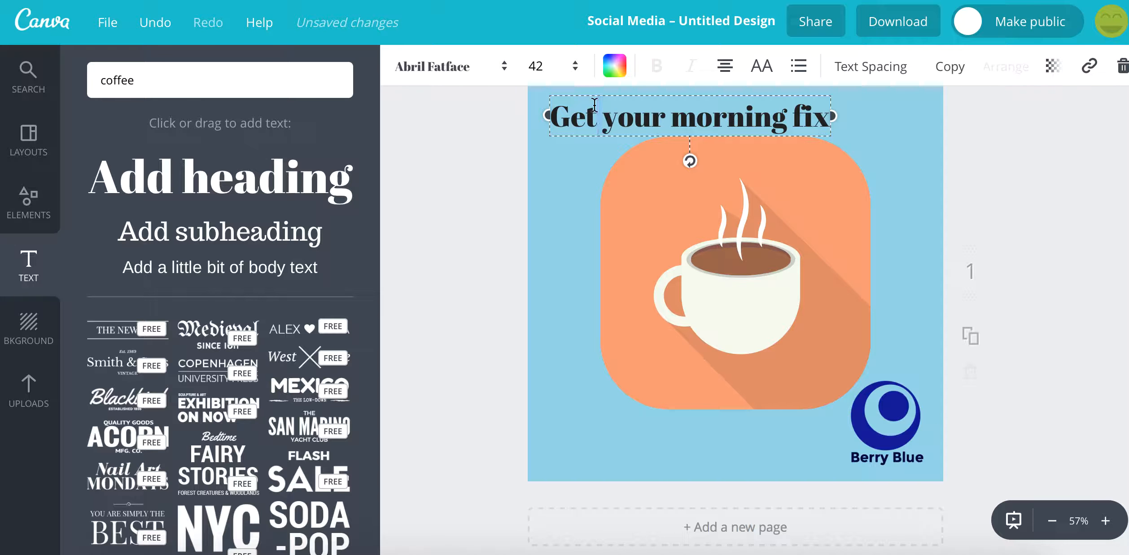
triple_click(637, 111)
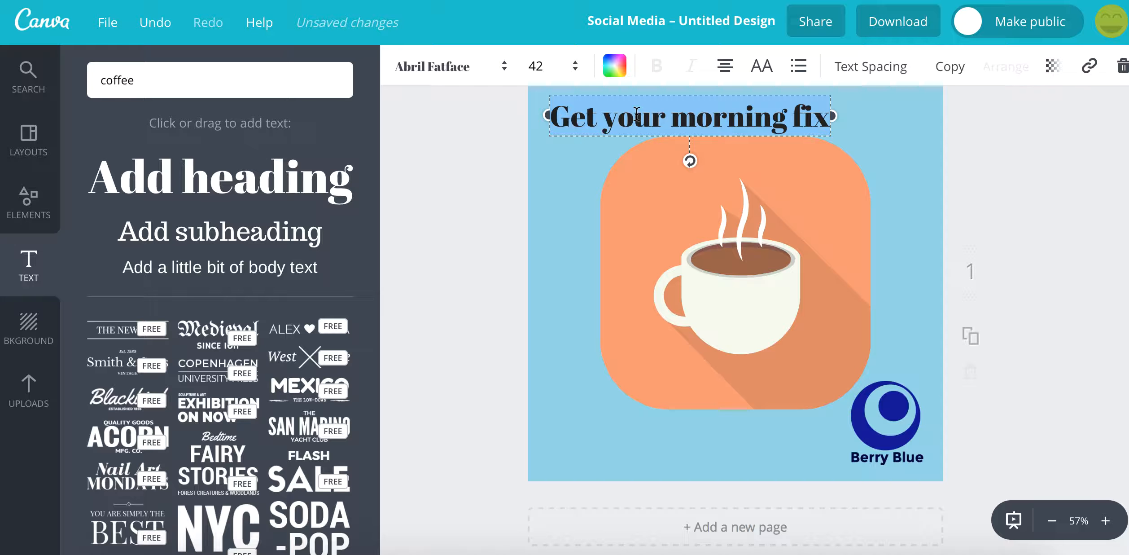
left_click(500, 68)
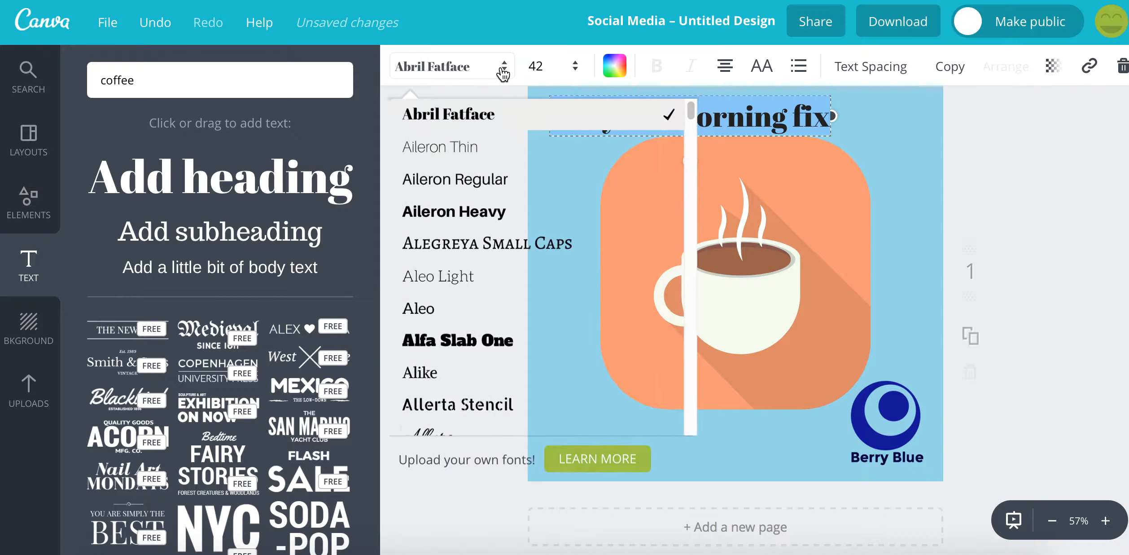
scroll(447, 346, "down", 3)
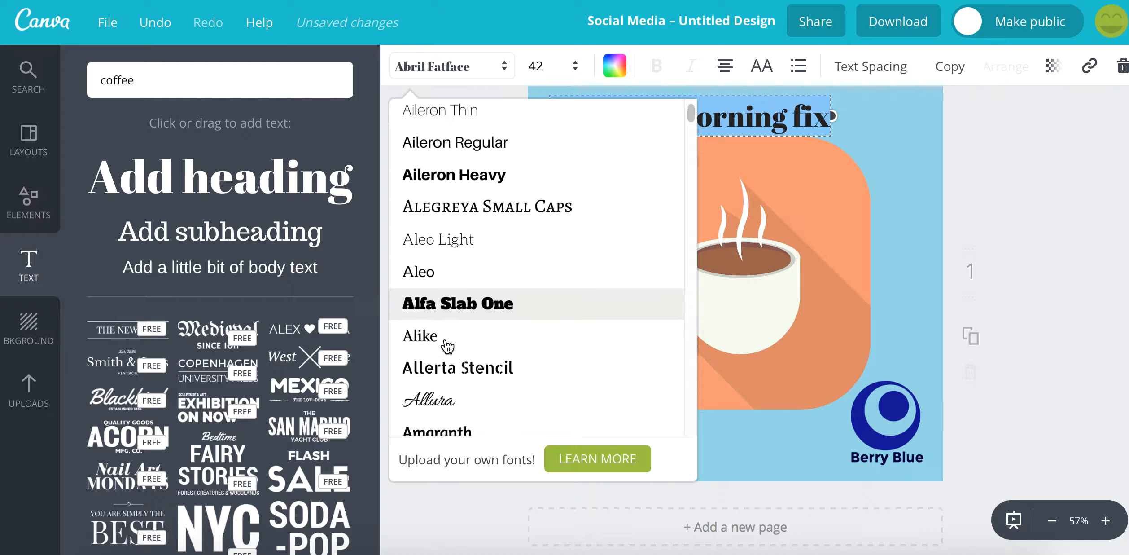
scroll(447, 345, "down", 5)
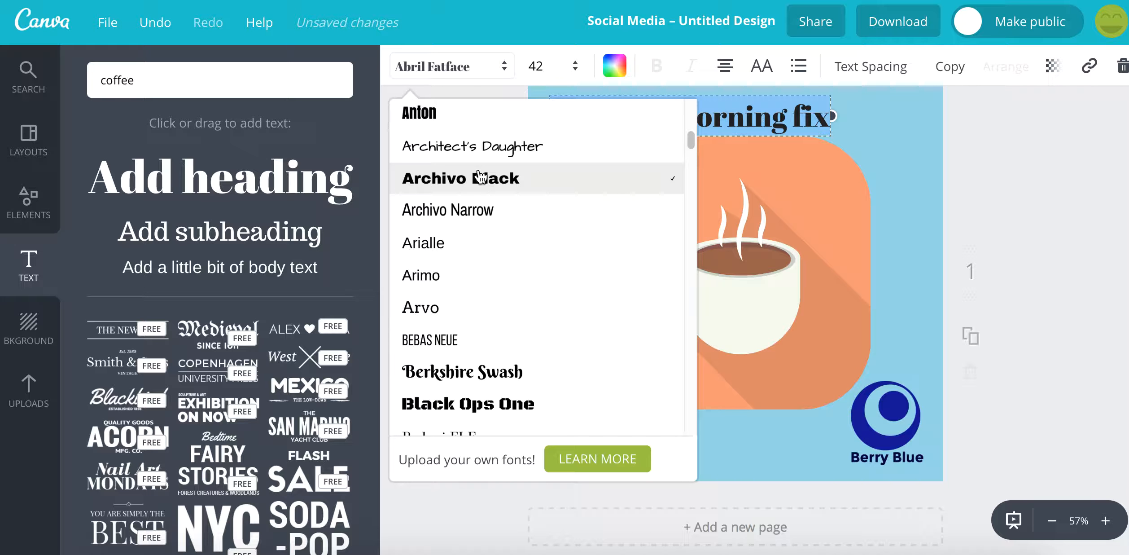
key("Escape")
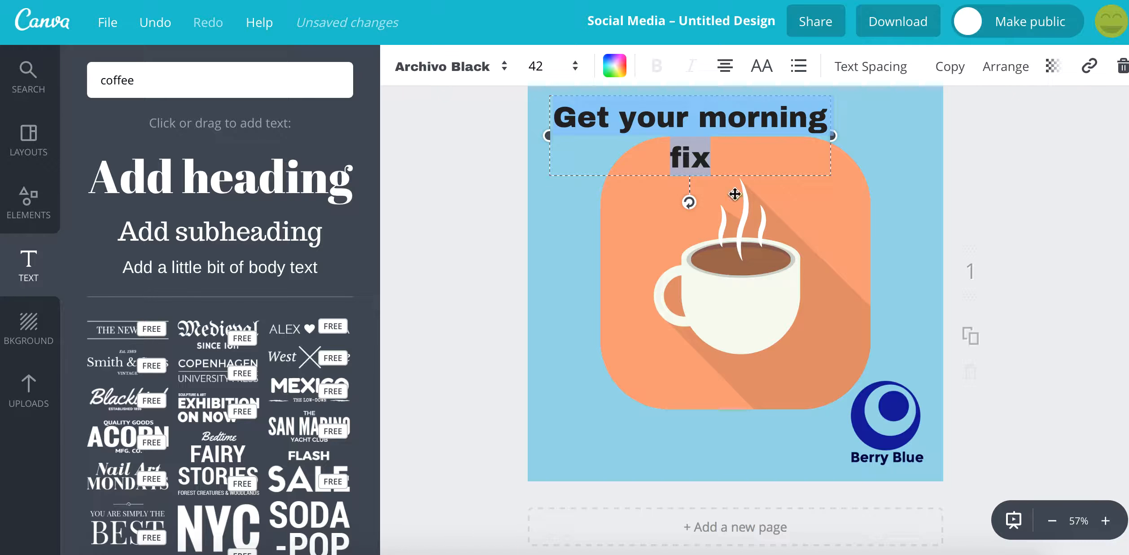
left_click_drag(832, 136, 910, 116)
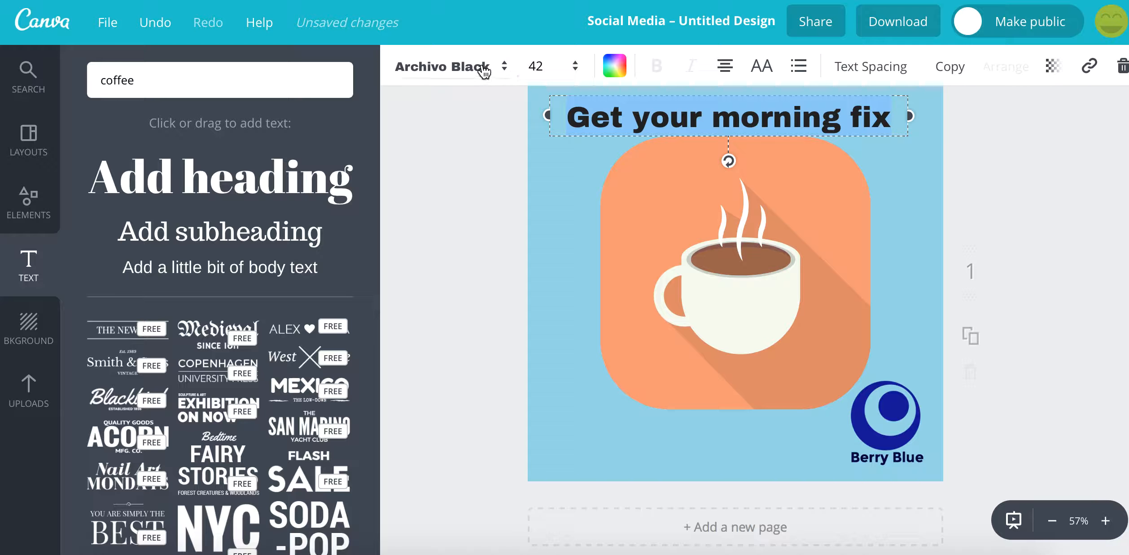
Colour the heading text with the custom colour code 110997 and shift the heading slightly towards the page's left edge.
left_click(614, 67)
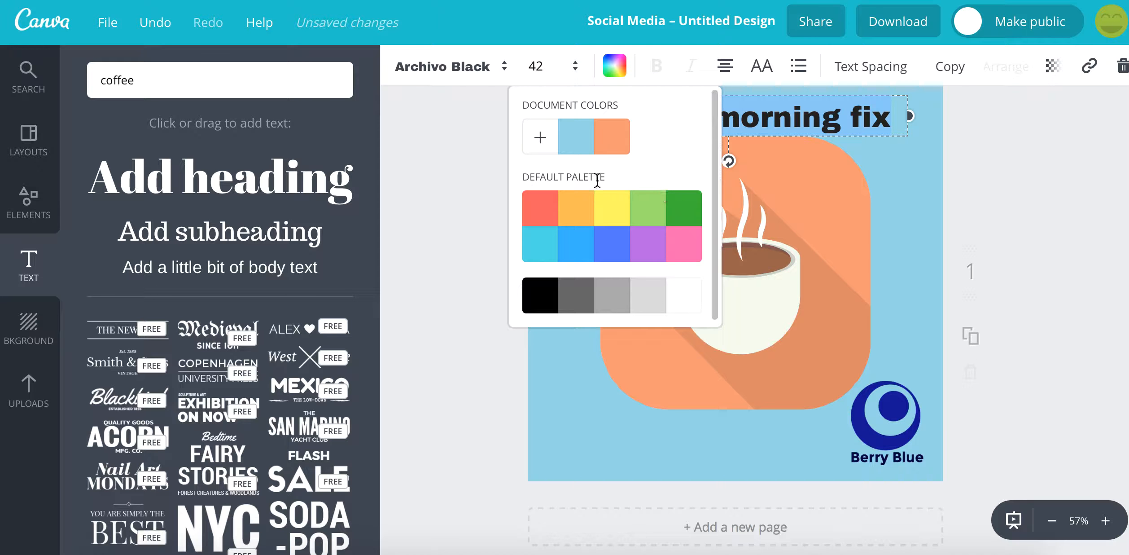
left_click(540, 140)
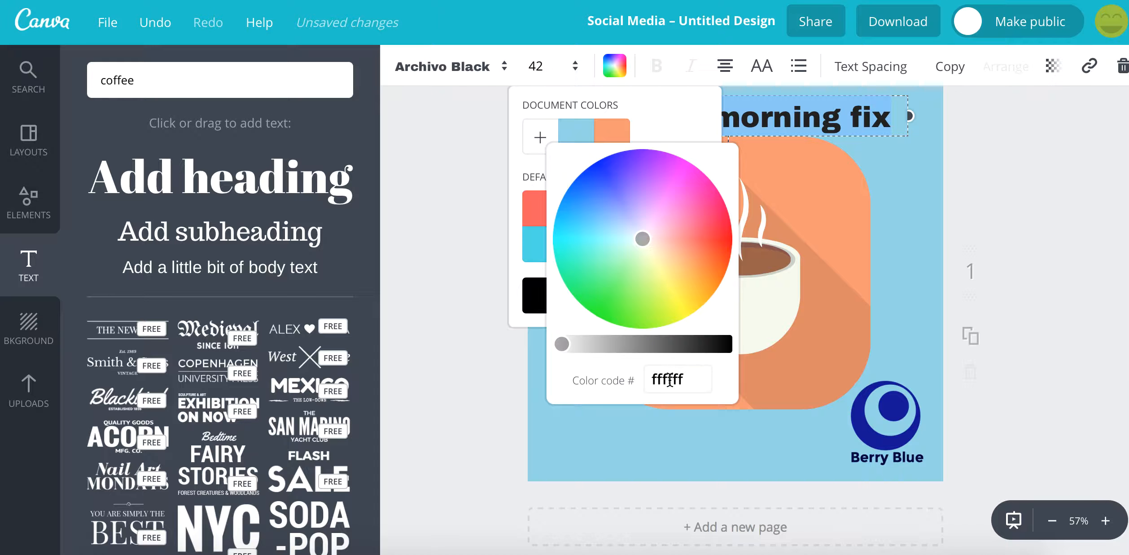
left_click(669, 380)
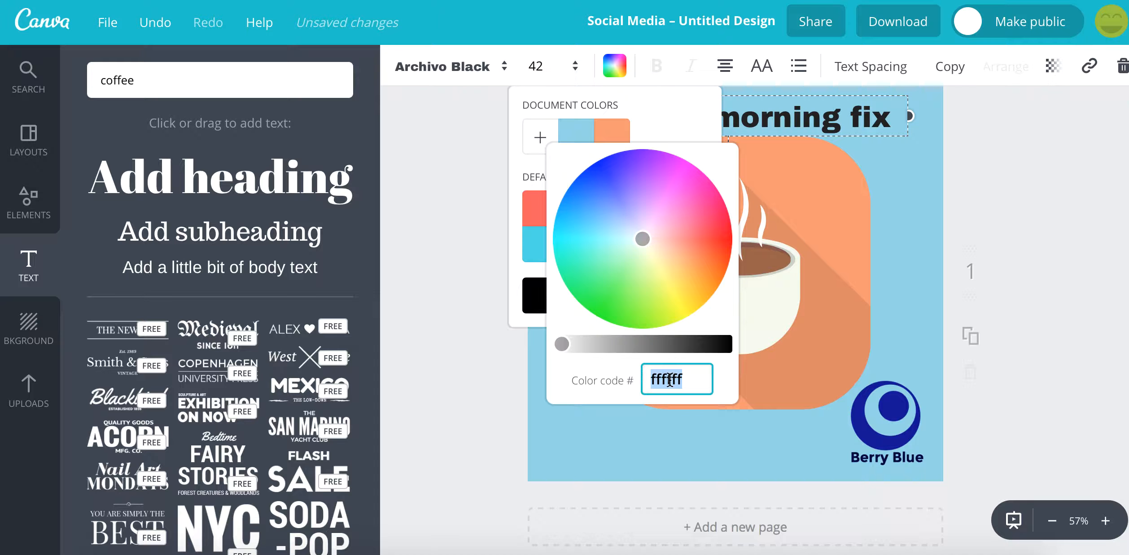
type("110997")
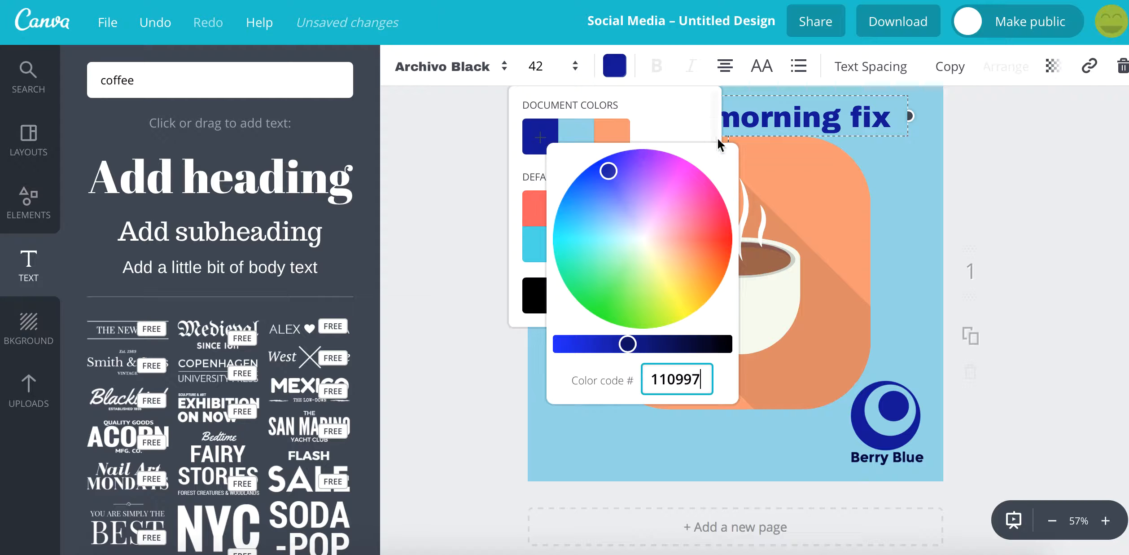
left_click(775, 142)
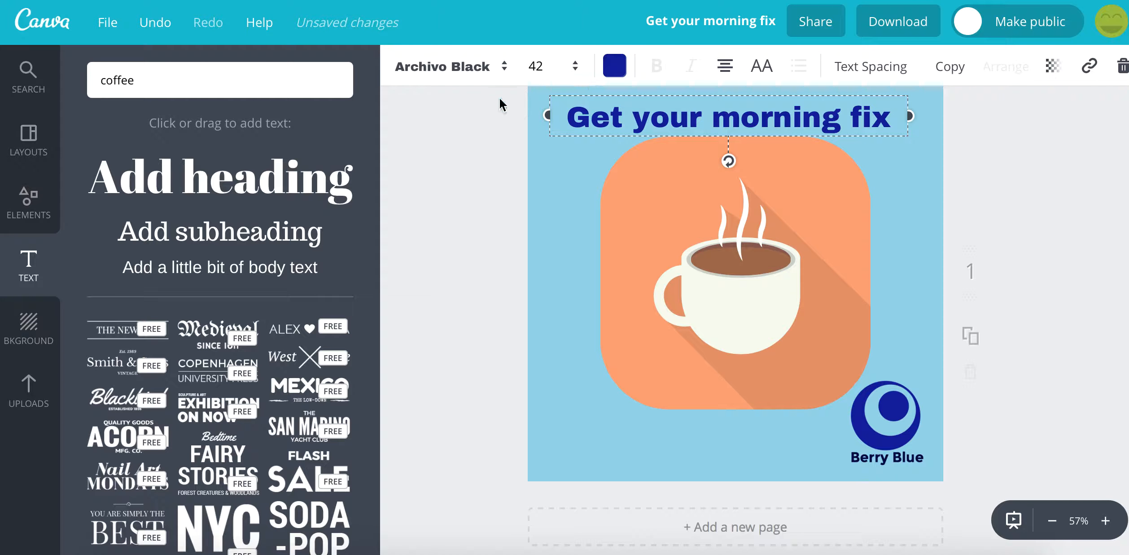
left_click(598, 120)
left_click_drag(574, 94, 557, 94)
Enlarge the coffee cup illustration to about four fifths of the page width and lower the heading slightly over its upper part.
left_click(770, 304)
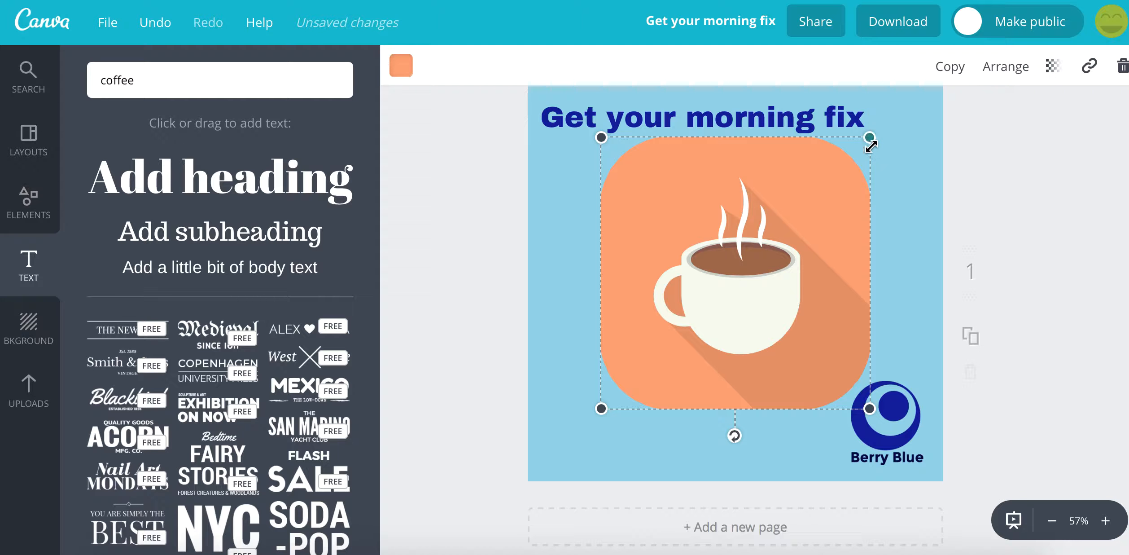
left_click_drag(872, 145, 911, 110)
left_click_drag(602, 407, 587, 424)
left_click_drag(678, 373, 690, 368)
left_click(604, 123)
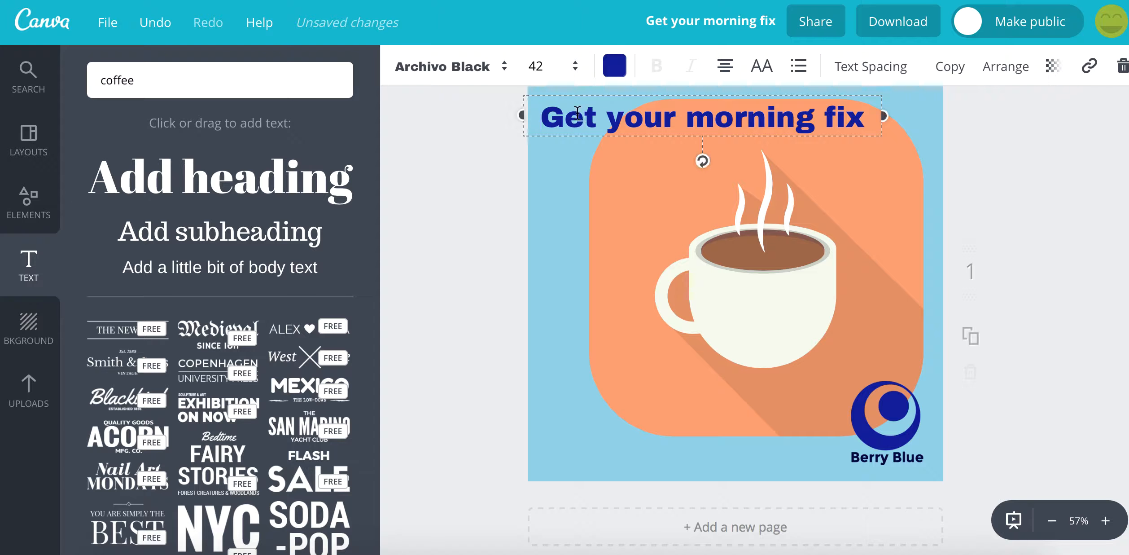
left_click_drag(595, 95, 600, 111)
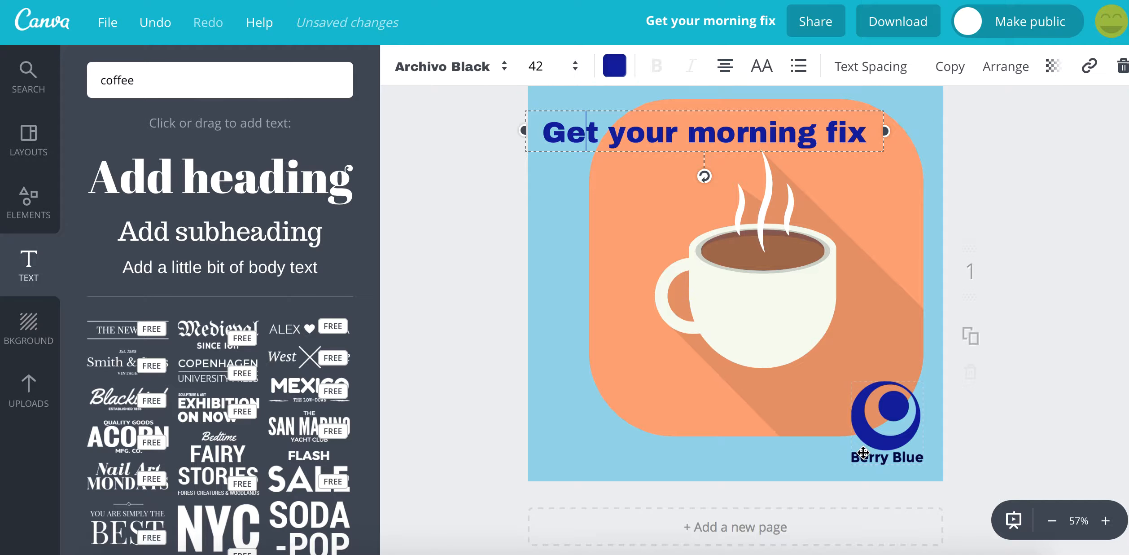
Download the finished design as a JPG file.
left_click(820, 28)
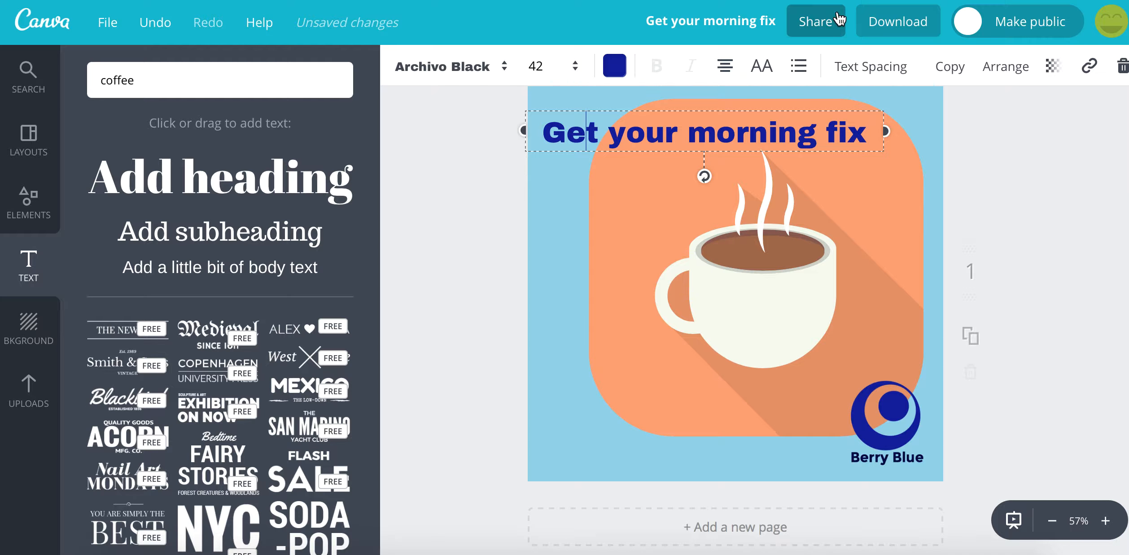
left_click(895, 26)
left_click(996, 120)
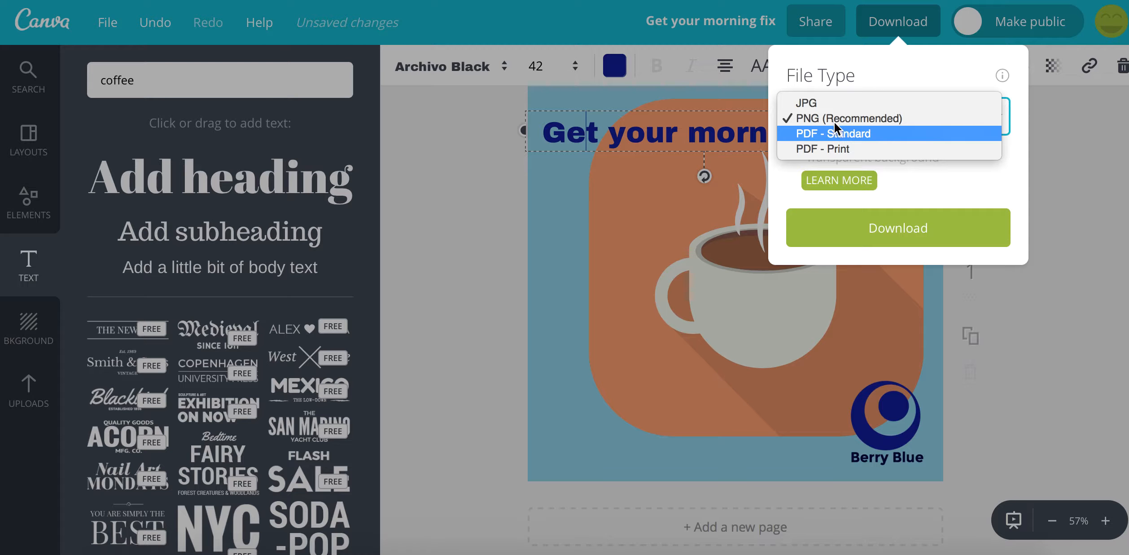
left_click(810, 102)
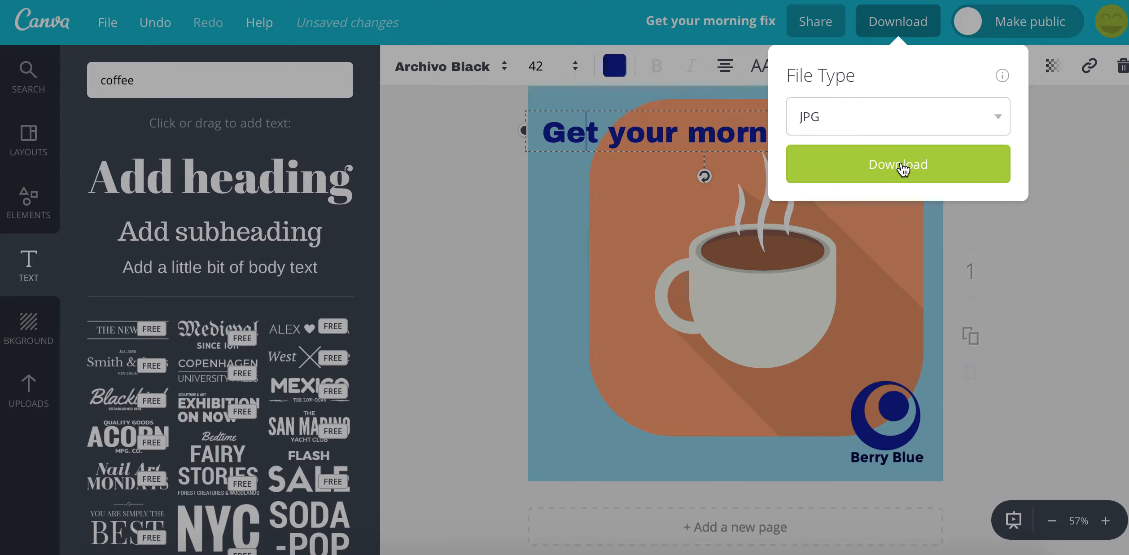
left_click(903, 166)
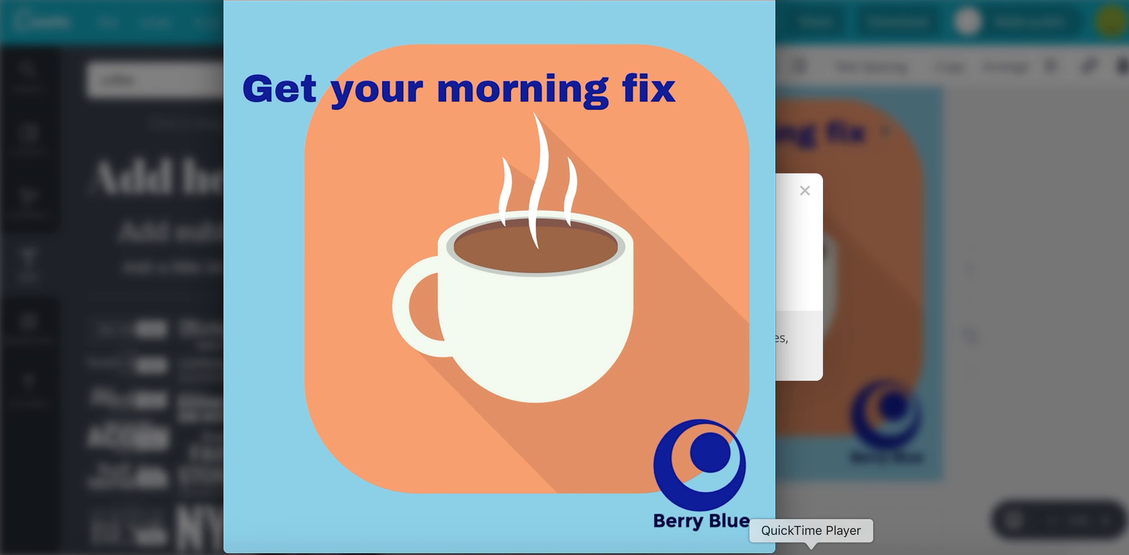
right_click(812, 553)
left_click(811, 553)
right_click(812, 553)
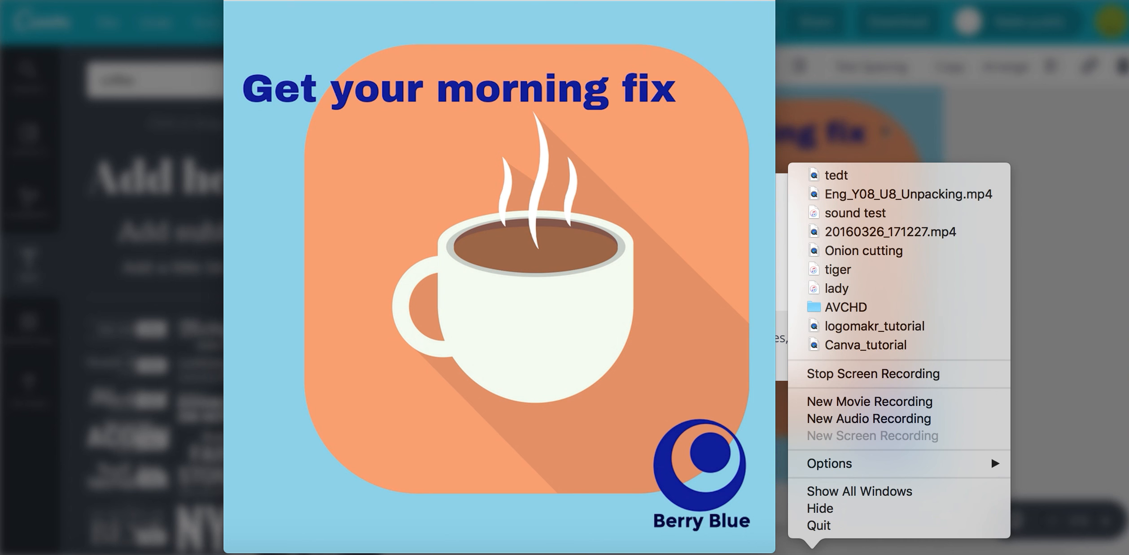